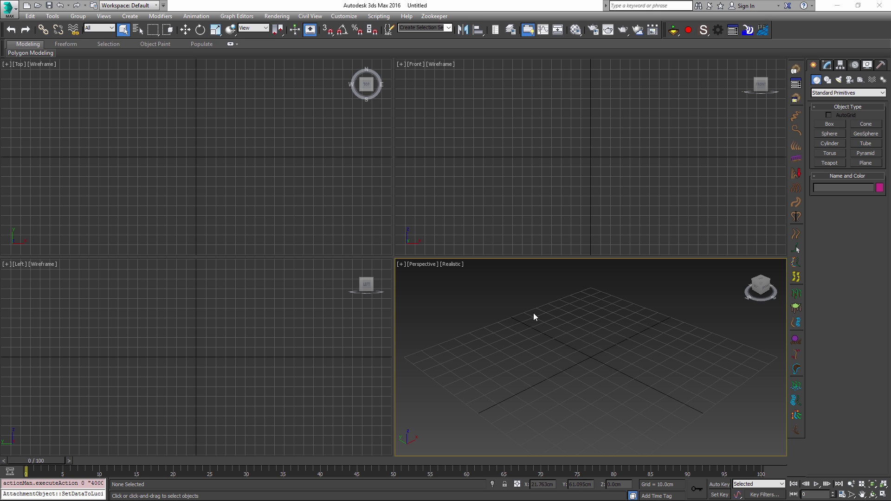
- Create a ground plane about 149 cm long and 146 cm wide, centred on the grid in the perspective view
mouse_move(641, 360)
alt+middle_down()
mouse_move(609, 362)
mouse_move(638, 353)
alt+middle_up()
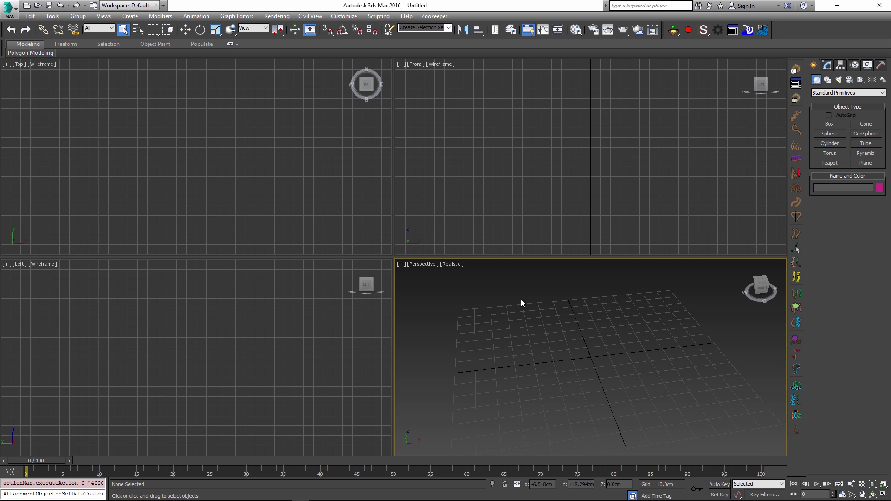
click(858, 164)
drag(434, 288, 765, 402)
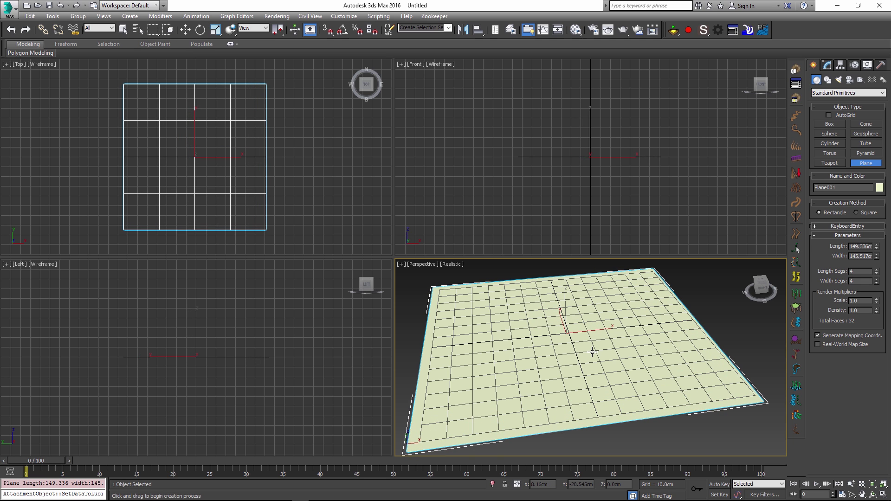
- Draw two smaller planes side by side on the ground plane, the second about 66 cm long and 59 cm wide
middle_drag(593, 352, 583, 367)
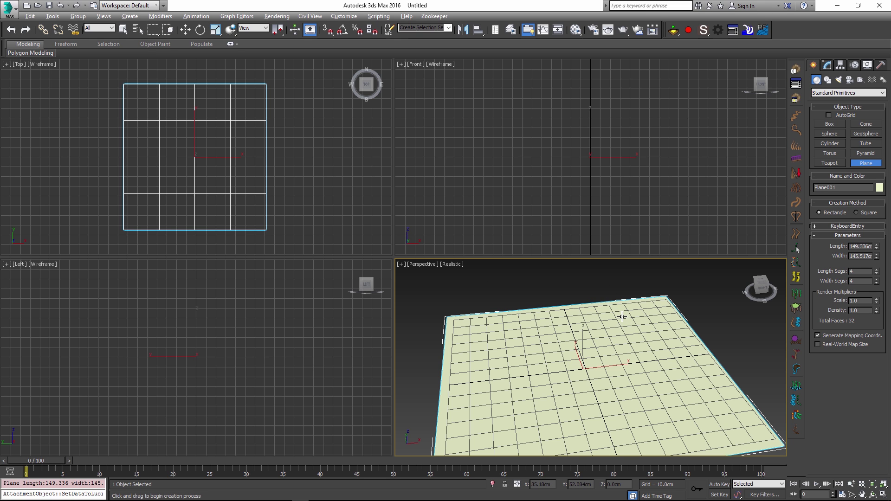
key(alt+w)
scroll(436, 275, down, 2)
scroll(422, 269, up, 4)
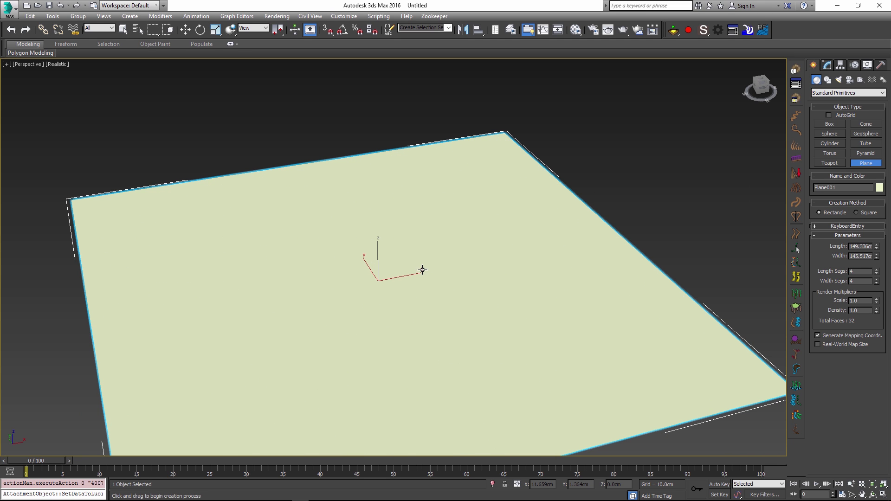
scroll(422, 270, down, 5)
alt+middle_drag(430, 253, 434, 271)
drag(306, 311, 410, 229)
drag(415, 307, 509, 227)
- Raise both small planes together to about 37.5 cm above the ground plane
key(w)
ctrl+click(379, 236)
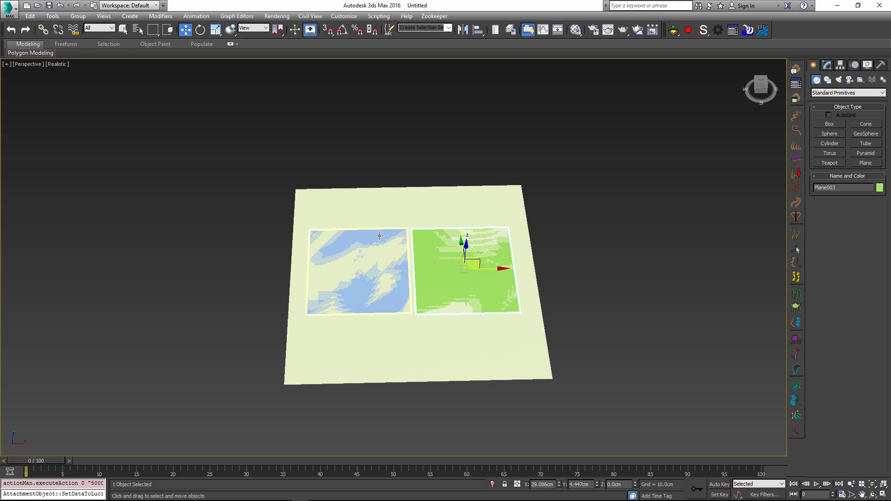
alt+middle_drag(433, 249, 441, 220)
drag(414, 238, 433, 183)
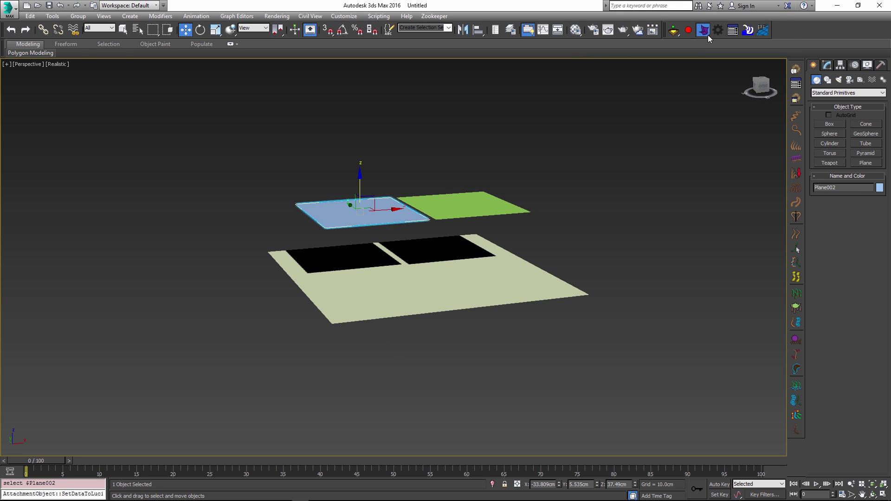
- Apply the Lucid Modifier to both raised planes and set the green plane's length segments to 10
click(467, 206)
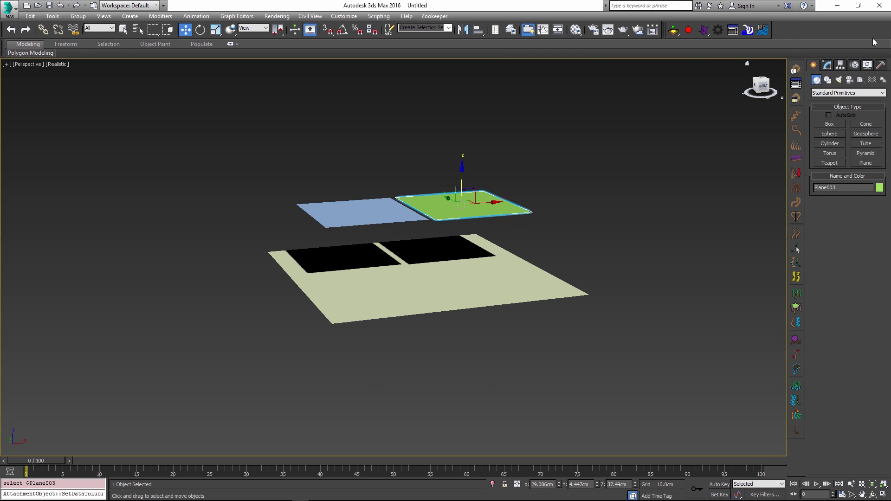
click(826, 67)
click(843, 108)
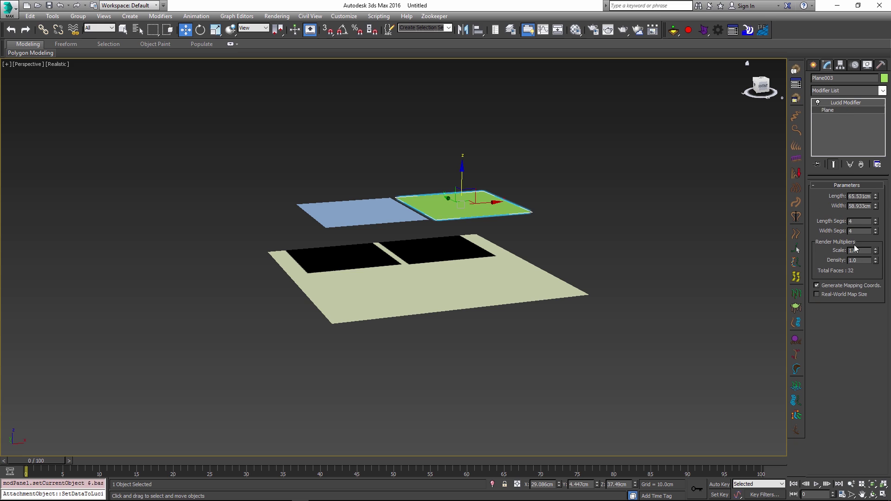
double_click(855, 221)
text(1)
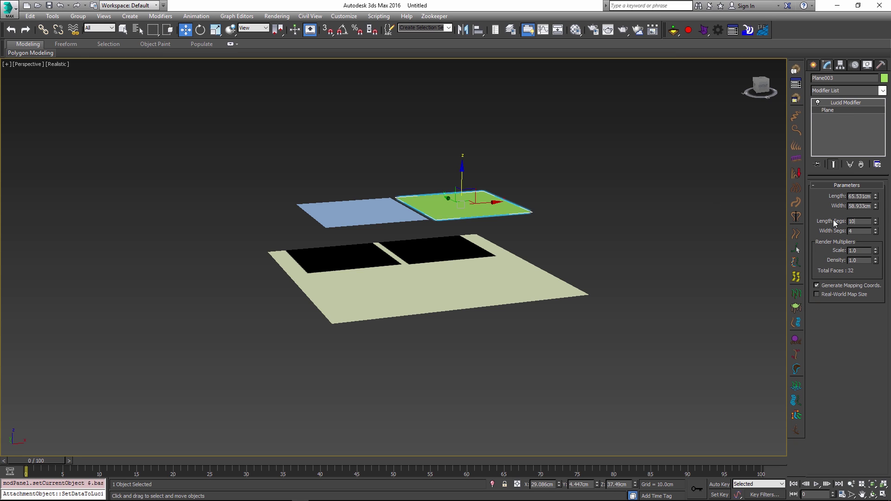
text(0)
key(Tab)
click(846, 102)
- Tilt the green and blue planes into a roof shape and move the blue plane so their upper edges meet
alt+middle_drag(417, 209, 458, 196)
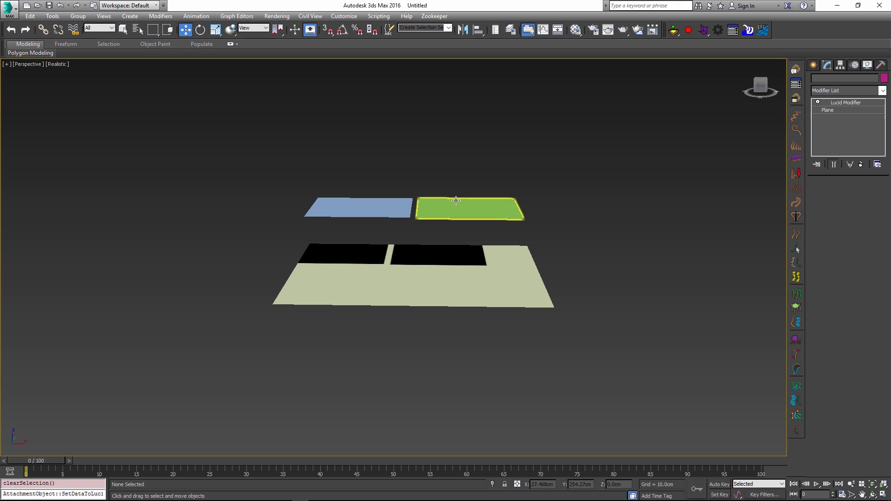
key(e)
drag(480, 193, 418, 221)
click(381, 204)
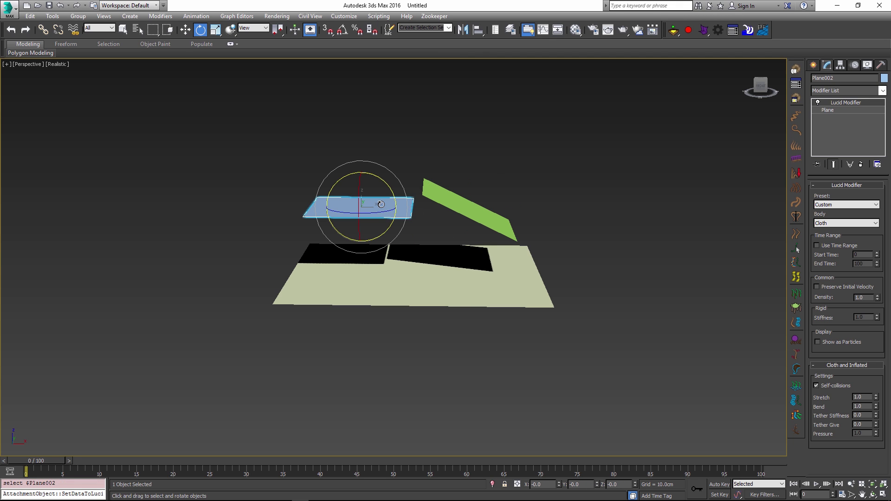
mouse_move(388, 189)
mouse_down()
mouse_move(386, 179)
mouse_move(394, 188)
mouse_up()
key(w)
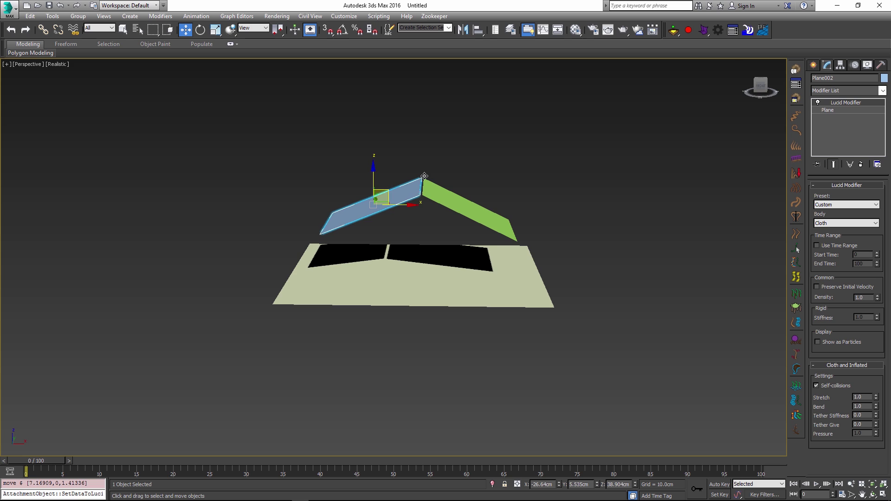
- Run the Lucid simulation through to frame 18 to check how the two cloth planes fall, and stop it
alt+middle_drag(465, 223, 509, 261)
click(674, 31)
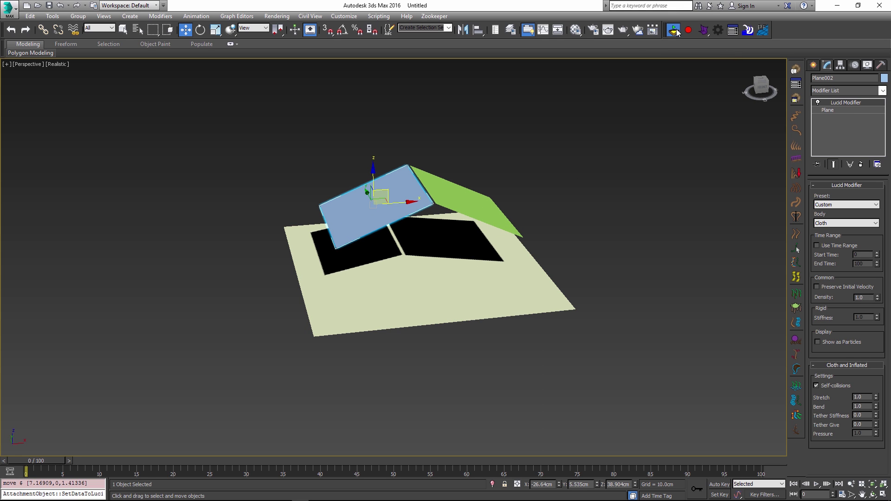
drag(46, 458, 199, 464)
key(w)
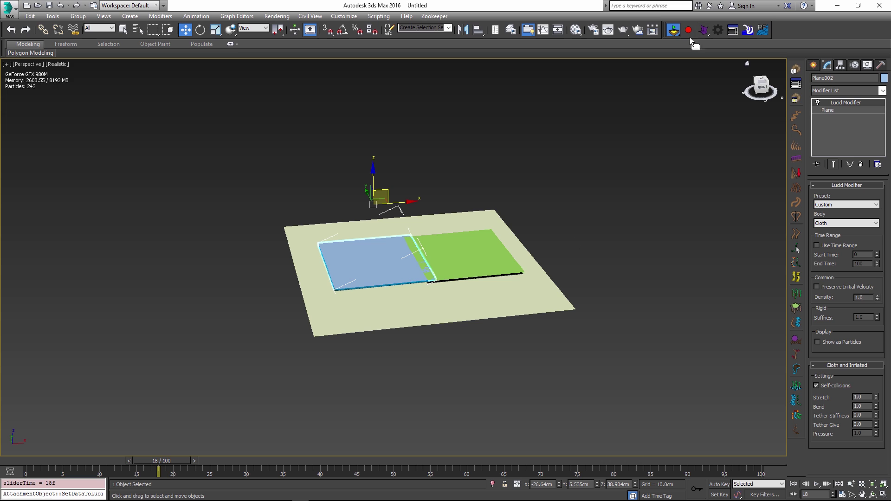
click(674, 31)
- Create a Lucid Attachment helper with a radius of about 19 cm on the ground plane
click(813, 65)
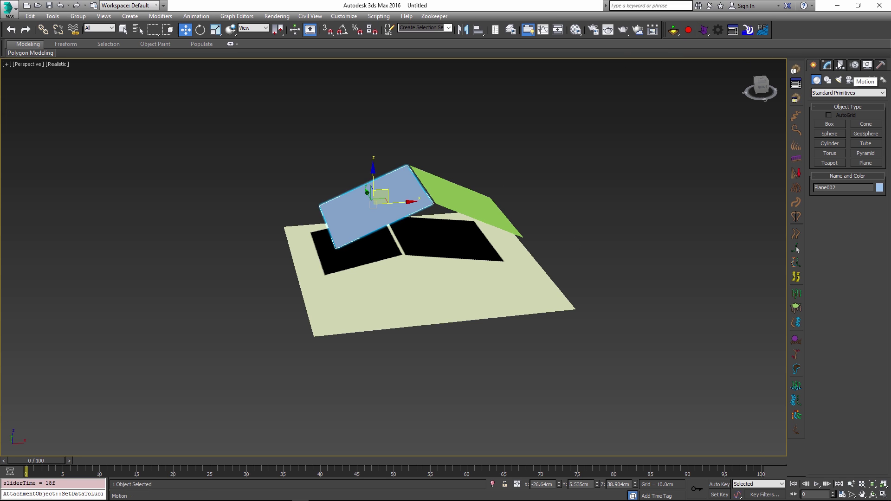
click(861, 80)
click(850, 93)
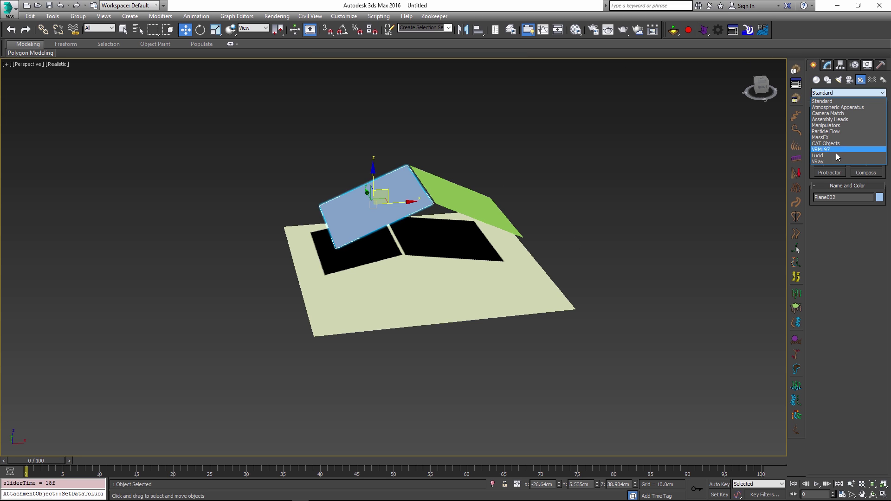
click(830, 155)
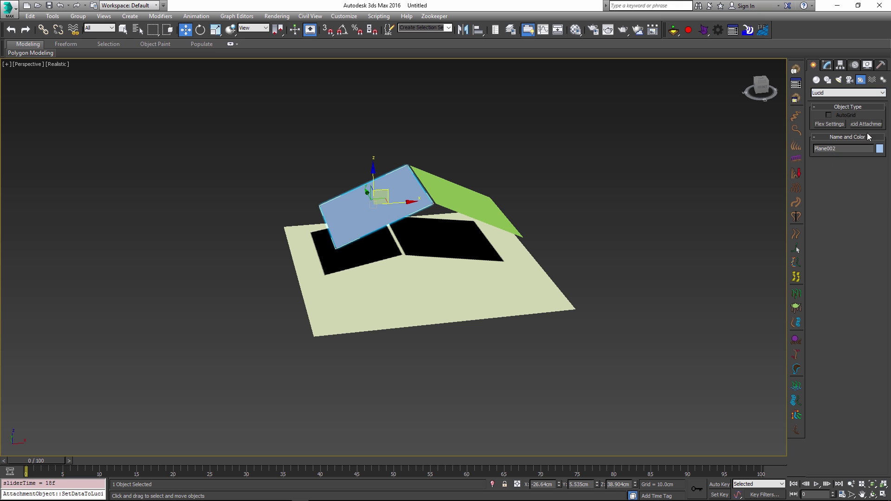
click(867, 124)
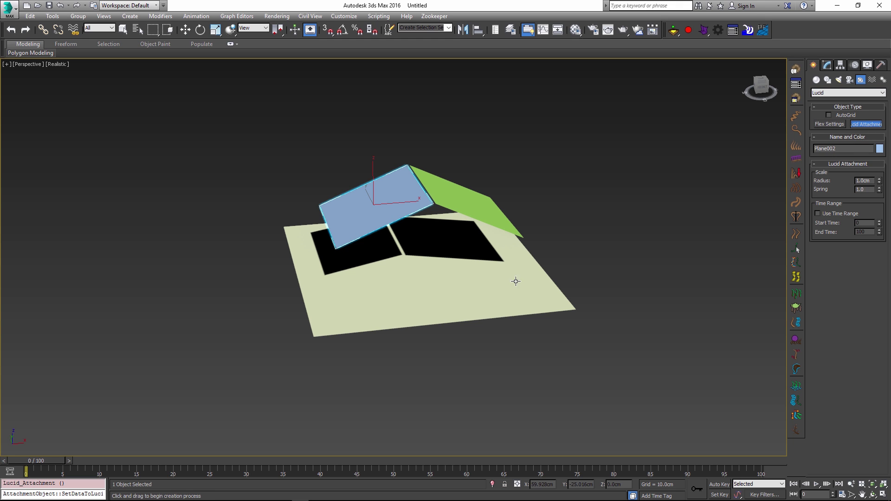
alt+middle_drag(515, 278, 455, 265)
drag(458, 267, 477, 288)
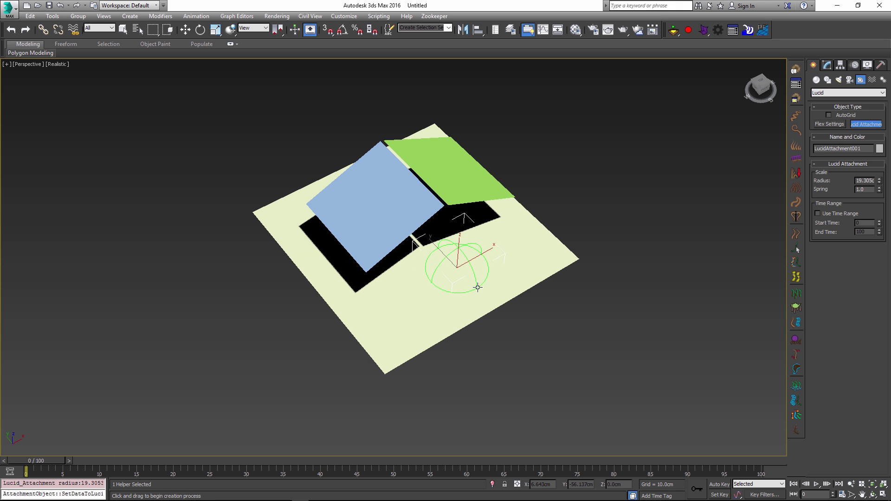
- Move the attachment helper up to the ridge between the two planes, at about X 0 and Z 51 cm
alt+middle_drag(543, 285, 490, 265)
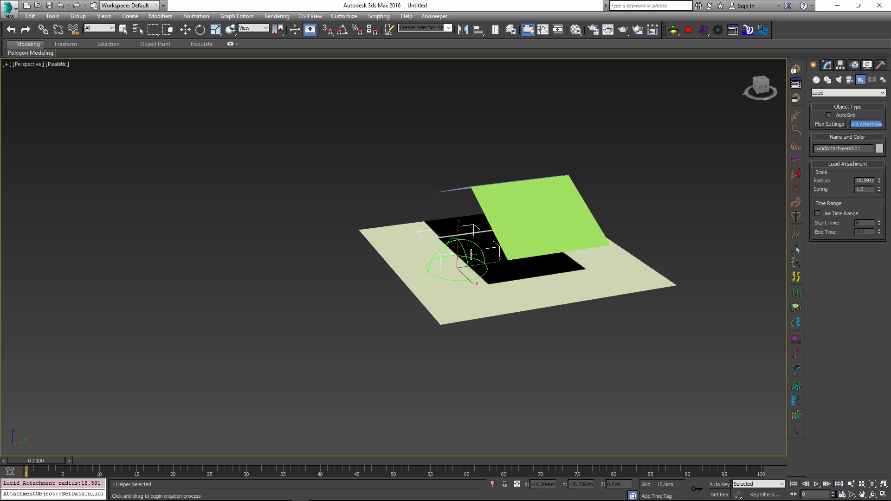
key(w)
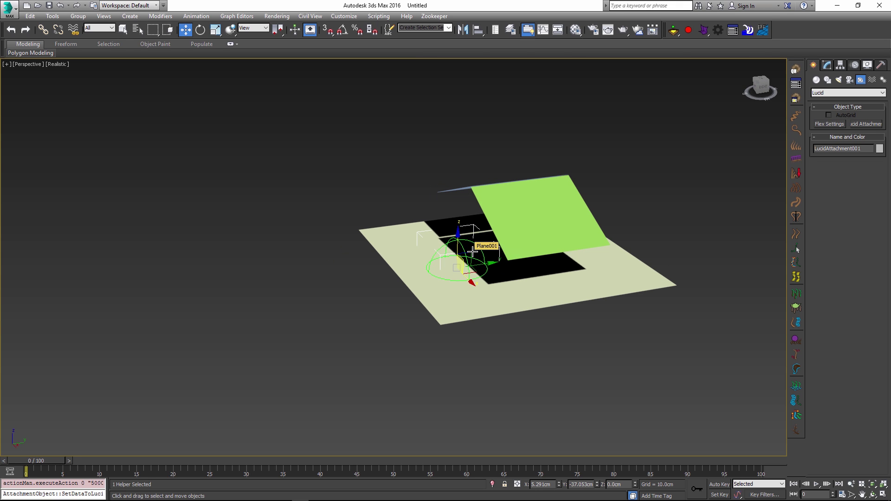
drag(471, 257, 502, 227)
alt+middle_drag(502, 226, 525, 187)
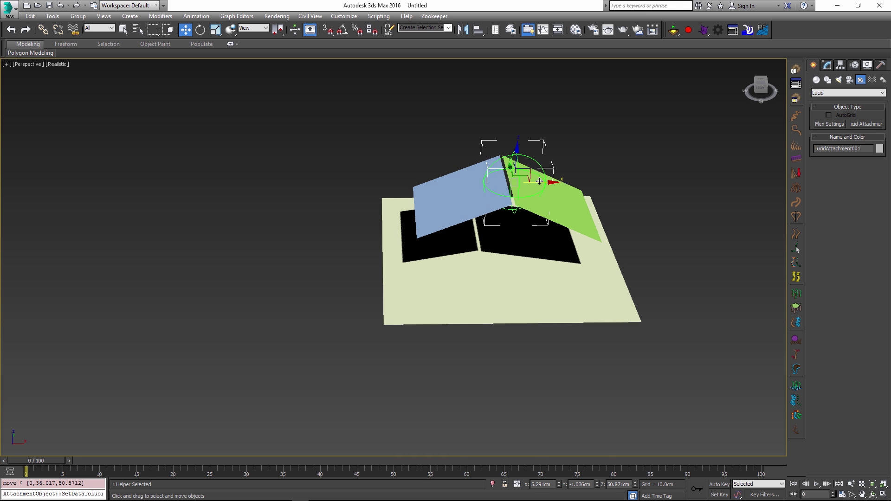
drag(525, 188, 516, 204)
- Shift the green plane about 1.3 cm along X towards the blue plane to narrow the gap at the ridge
alt+middle_drag(517, 205, 547, 184)
scroll(523, 187, up, 3)
click(586, 150)
click(573, 194)
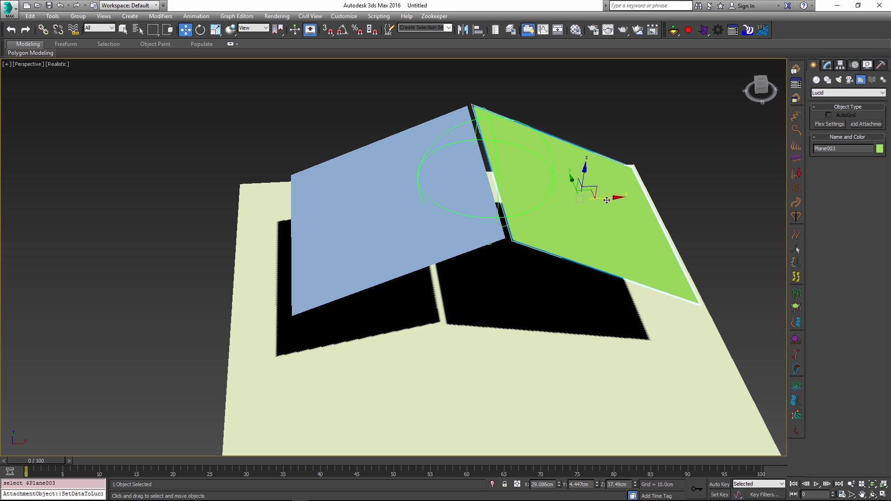
drag(607, 200, 586, 199)
alt+middle_drag(586, 198, 586, 189)
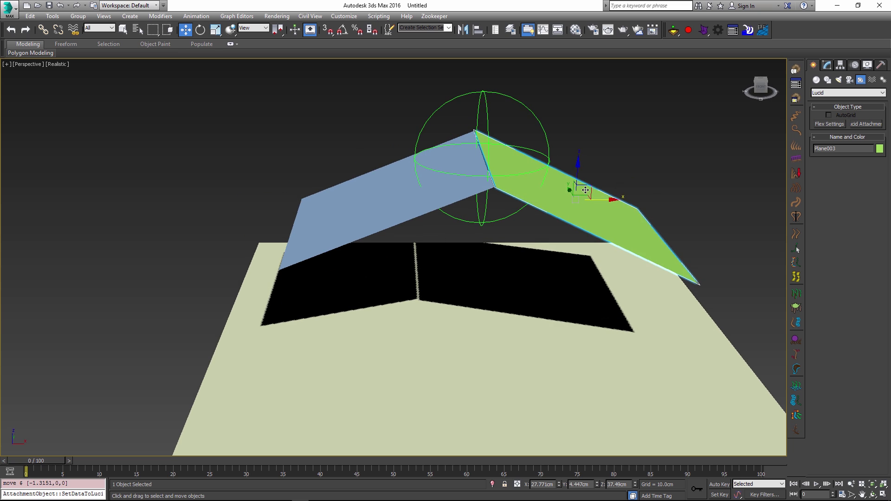
- Shift the attachment helper about 7.5 cm along Y to centre it on the ridge
click(497, 111)
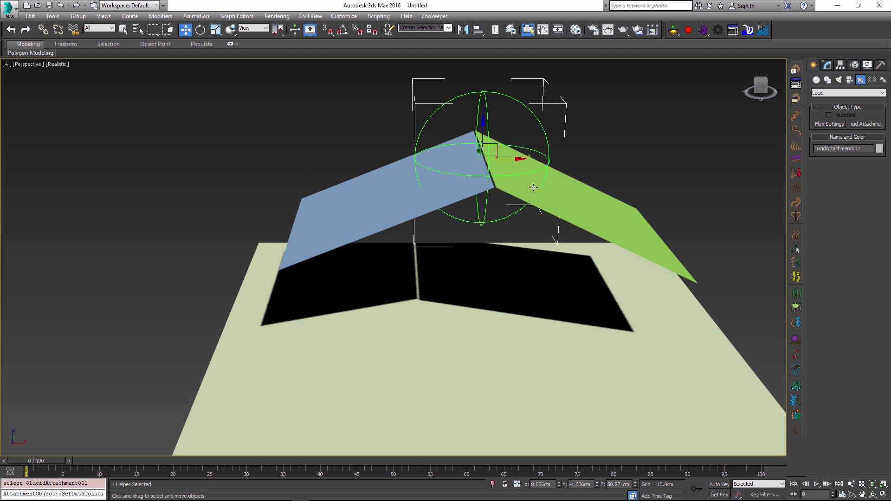
mouse_move(587, 269)
alt+middle_down()
mouse_move(563, 255)
mouse_move(573, 258)
alt+middle_up()
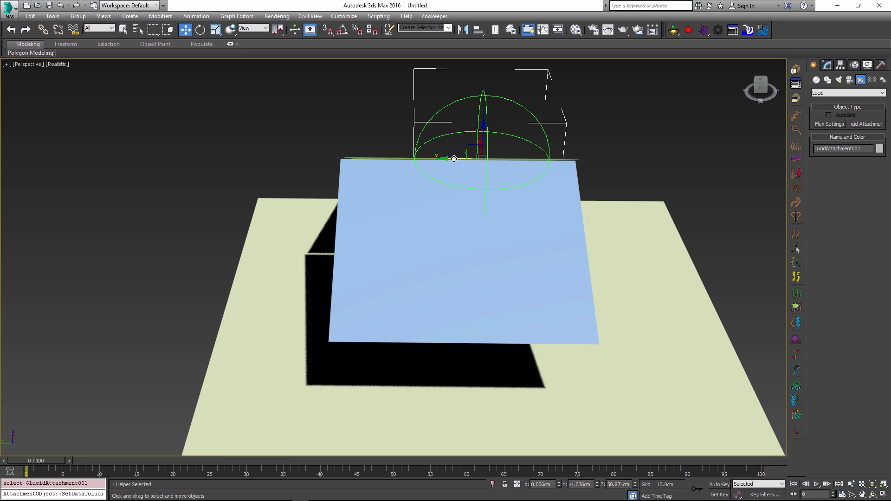
drag(454, 159, 426, 159)
alt+middle_drag(426, 158, 457, 190)
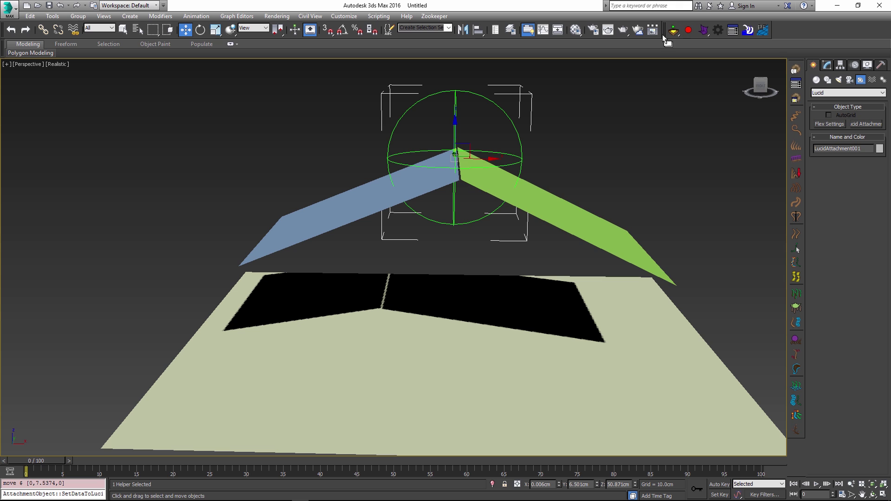
- Run the simulation through to frame 24, examine how the attachment joins the two cloths, and stop it
click(674, 29)
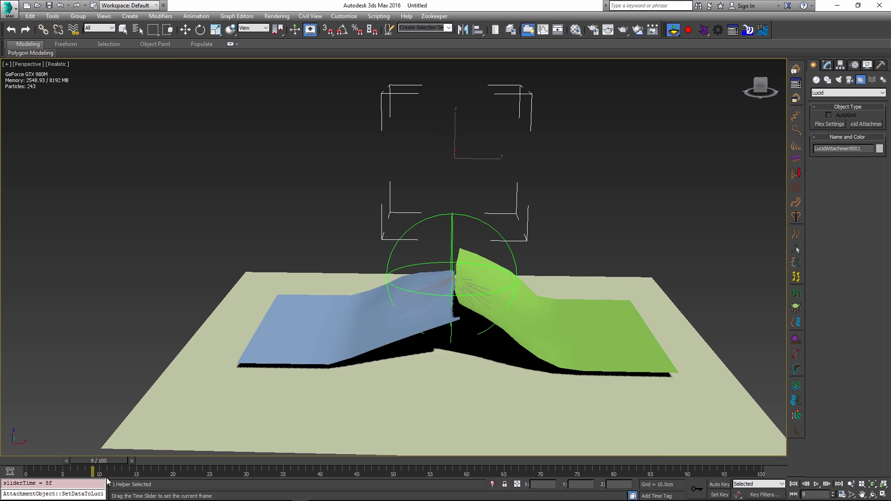
alt+middle_drag(501, 291, 511, 311)
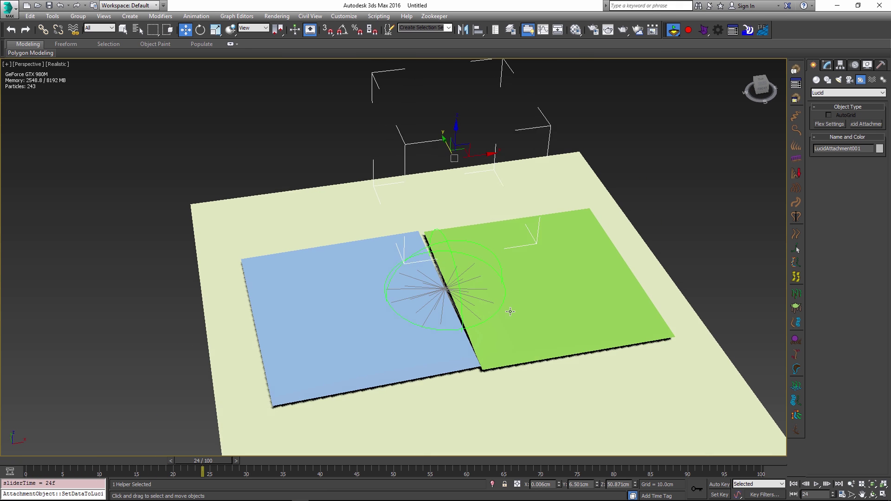
scroll(421, 268, up, 3)
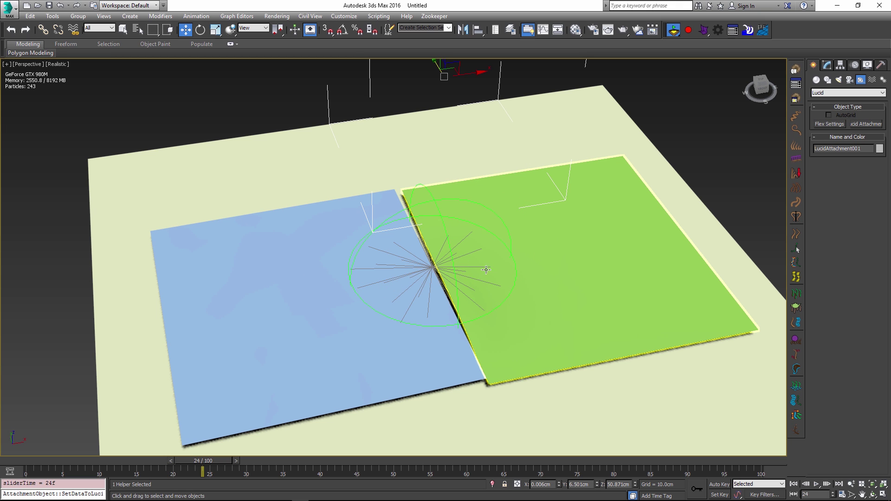
alt+middle_drag(488, 287, 469, 218)
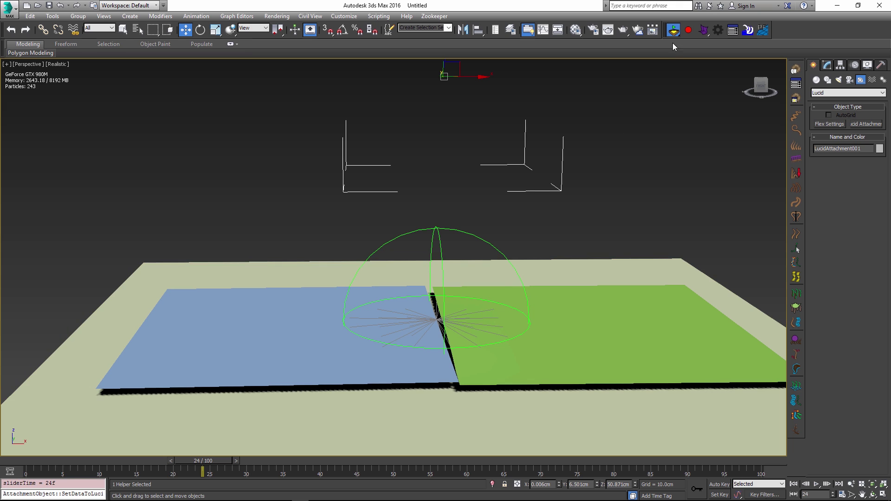
click(674, 31)
- Move both cloth planes along X towards the ground plane's edge and shift the attachment helper about 47 cm to their ridge
alt+middle_drag(631, 145, 533, 198)
scroll(533, 201, down, 3)
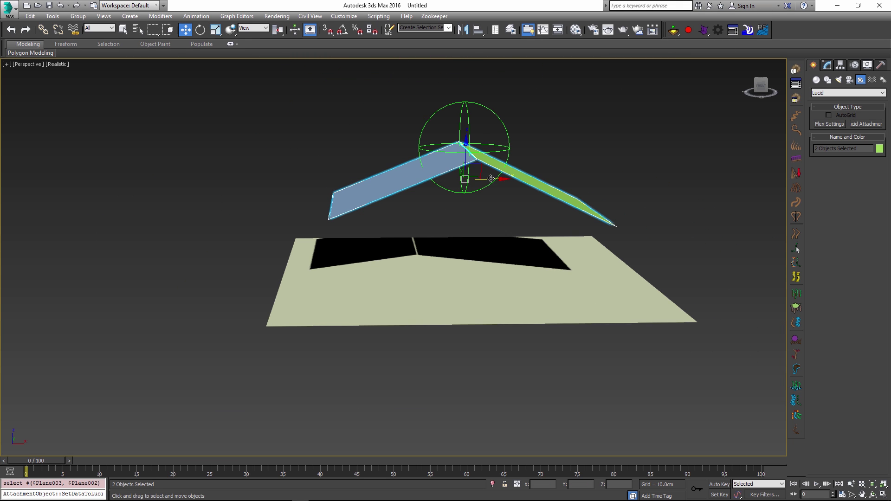
click(491, 149)
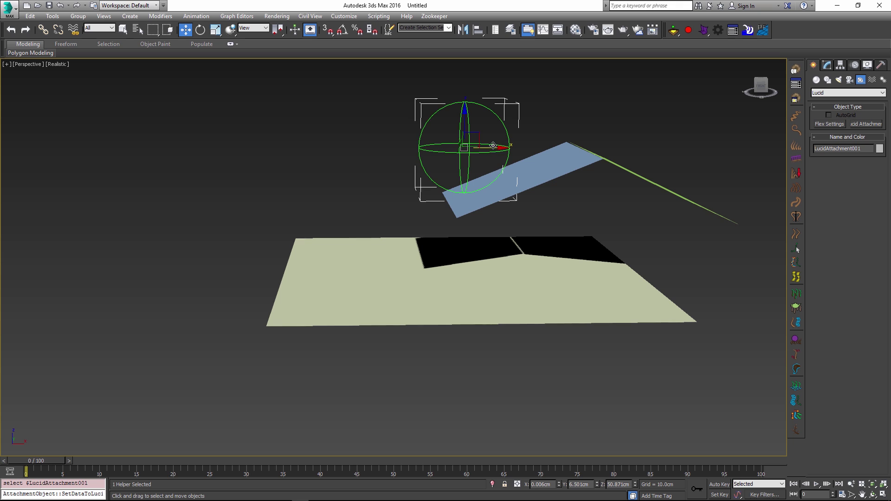
drag(493, 146, 606, 146)
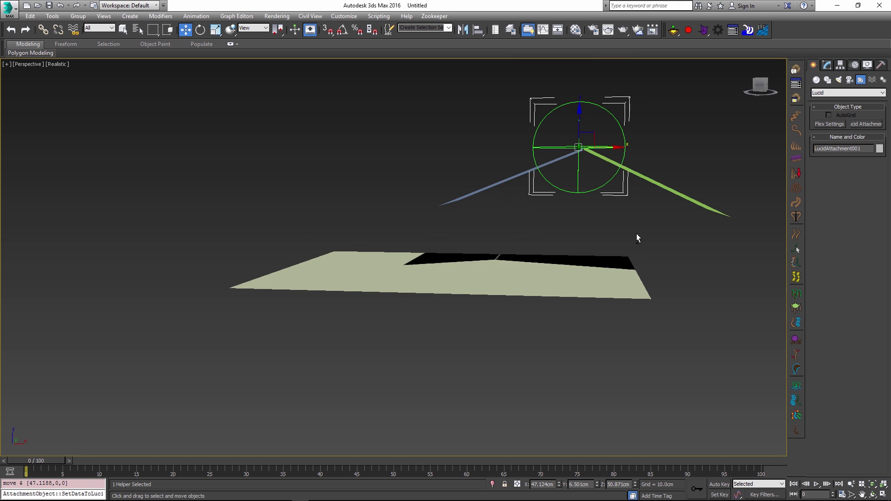
- Run the Lucid simulation from an oblique view and watch the two attached cloth planes fall at the ground plane's edge
alt+middle_drag(663, 382, 628, 96)
click(674, 29)
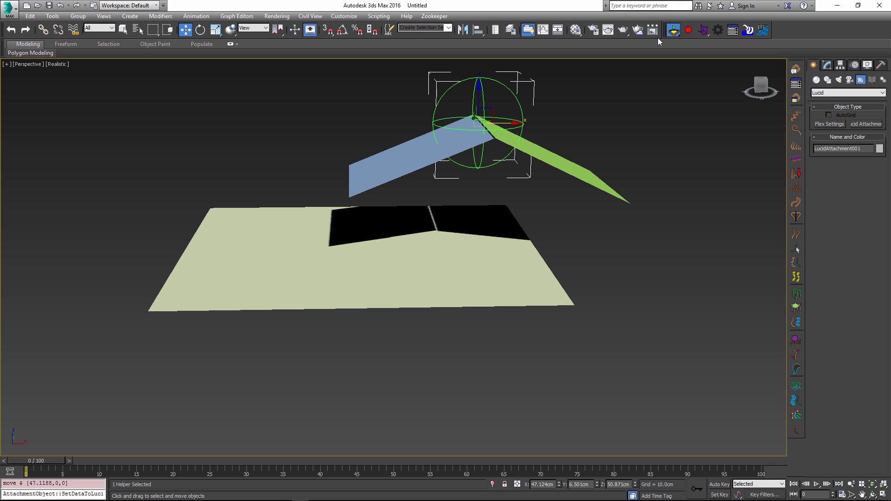
drag(38, 462, 232, 500)
key(w)
- Select the attachment helper at the cloth ridge and show its radius, spring and time range parameters
click(467, 100)
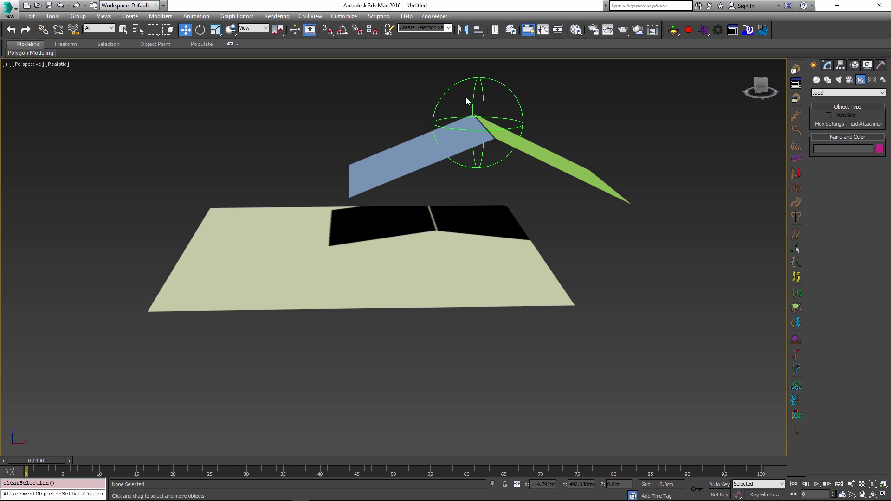
click(486, 112)
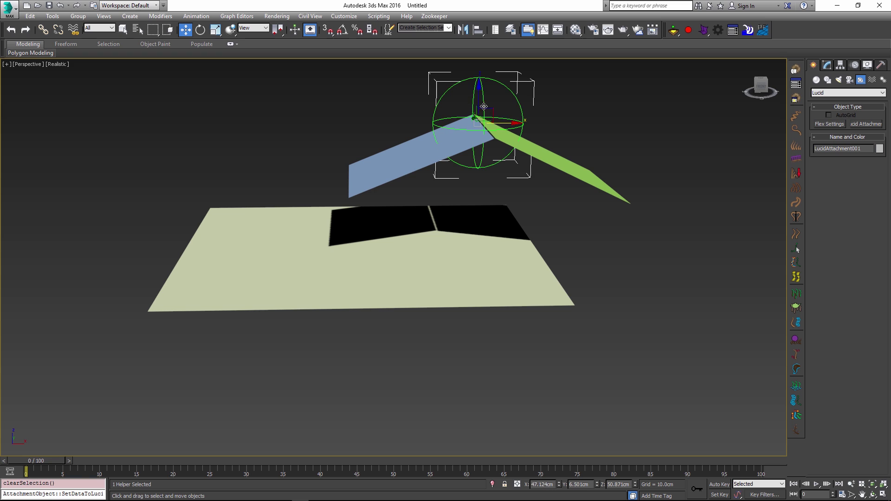
click(828, 66)
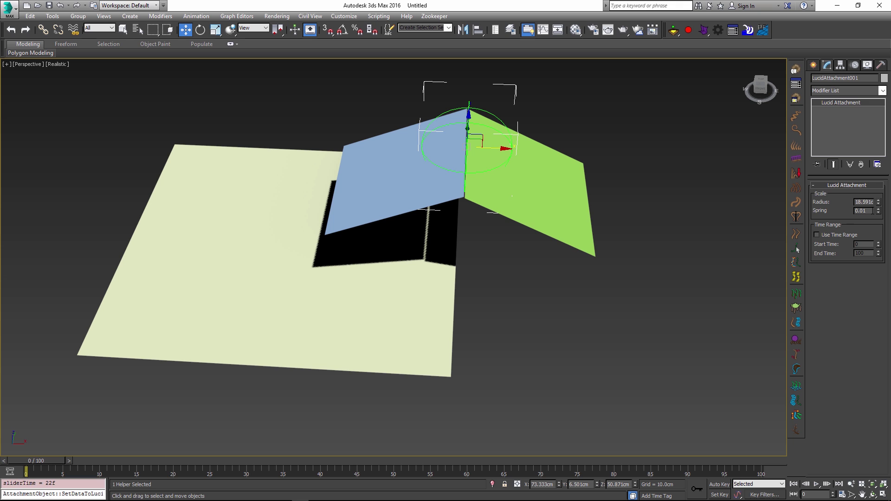
- Run the simulation to frame 33 and examine the attached cloths as they fall past the ground plane
alt+middle_drag(656, 263, 574, 250)
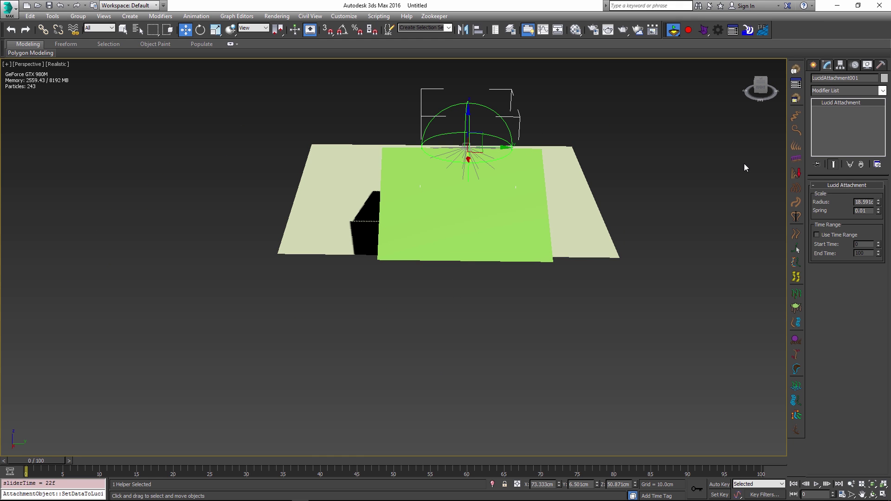
drag(29, 466, 286, 471)
key(w)
alt+middle_drag(525, 166, 484, 344)
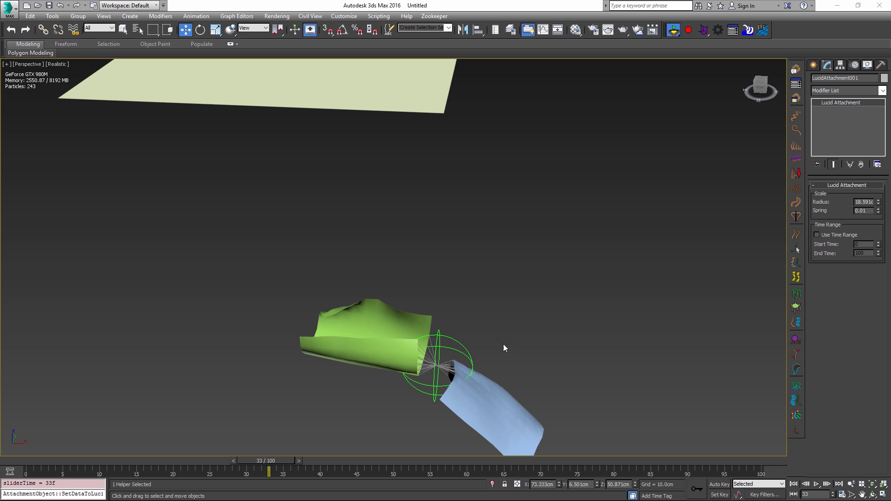
middle_drag(419, 186, 502, 408)
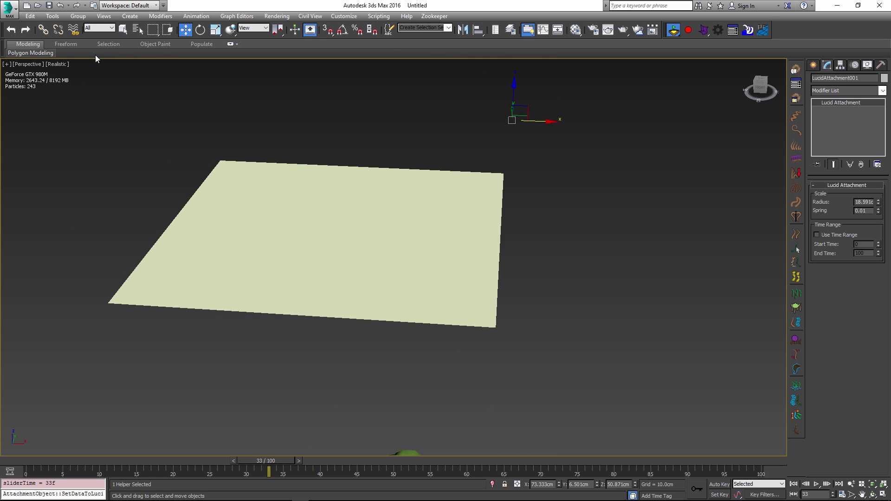
middle_drag(496, 361, 549, 432)
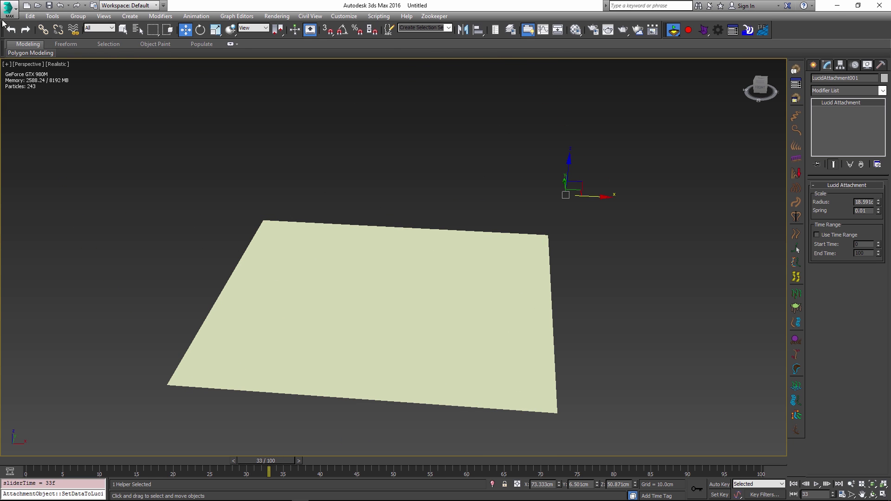
- Reset the scene without saving the changes and draw a new ground plane across the perspective grid
click(10, 6)
click(26, 55)
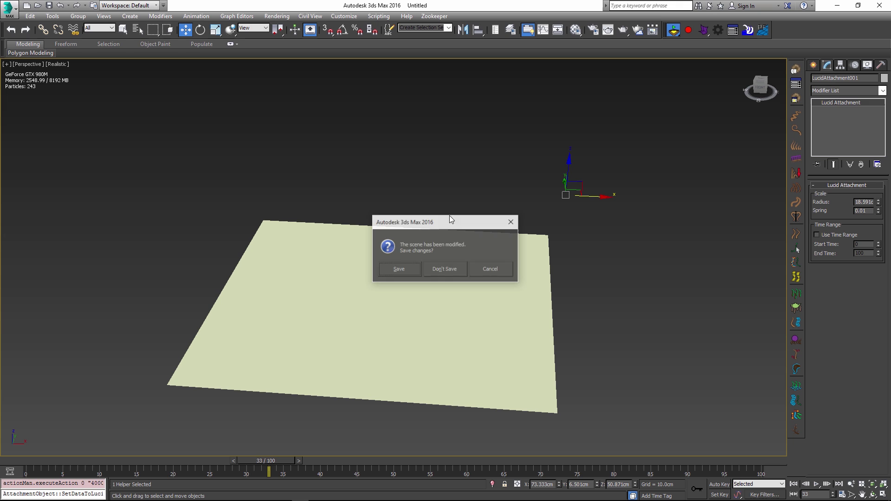
click(444, 273)
click(420, 269)
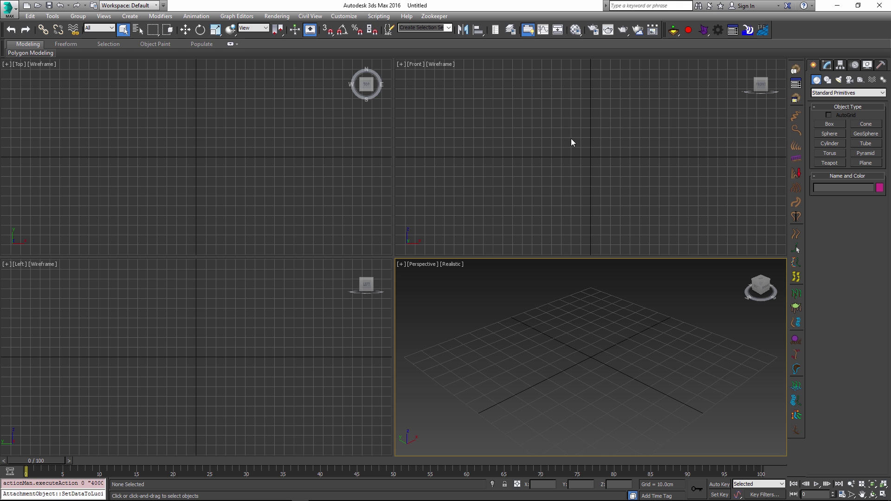
click(854, 163)
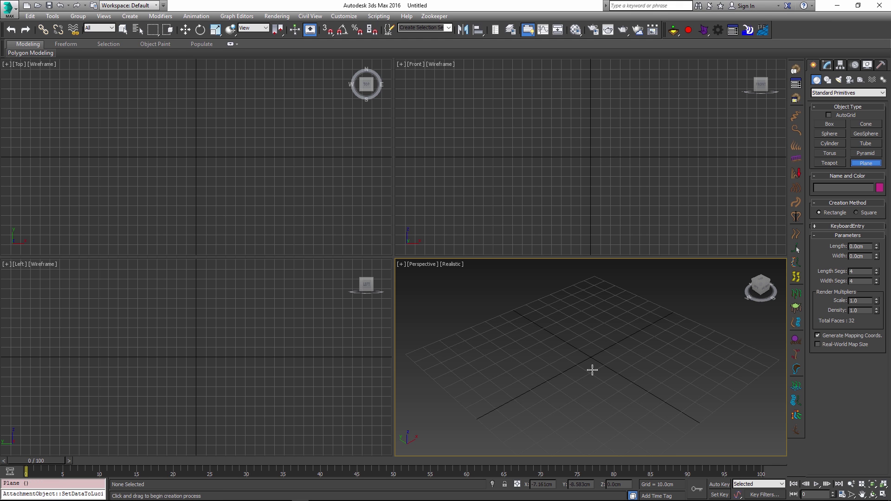
drag(591, 324, 612, 427)
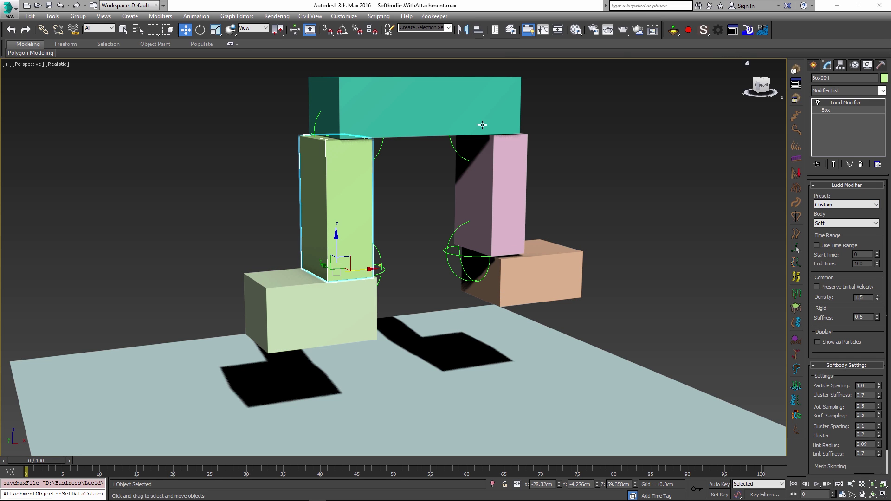
- Examine the soft-body block arch, then run its simulation to frame 70 and on to frame 90, checking the attachments
alt+middle_drag(627, 385, 599, 342)
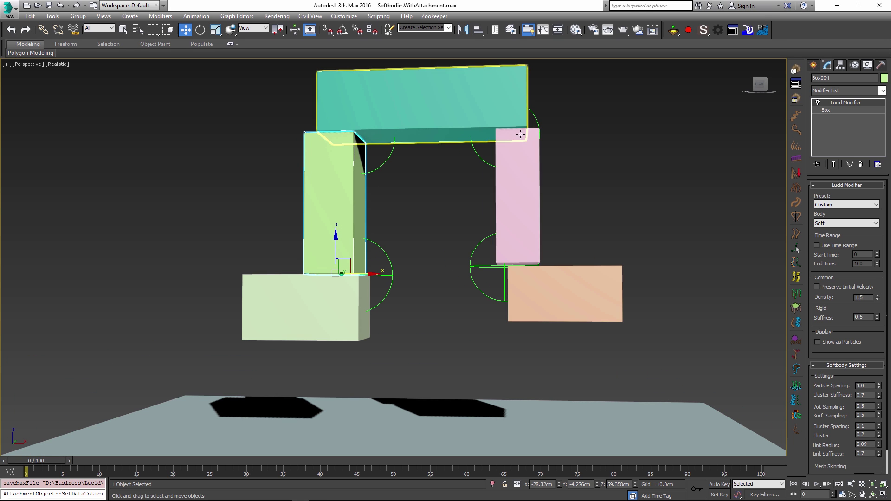
alt+middle_drag(399, 278, 449, 164)
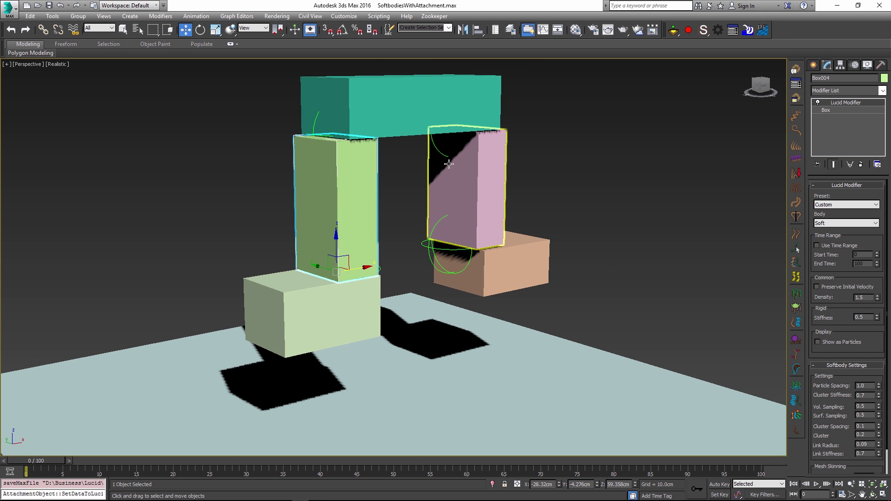
click(673, 30)
drag(37, 461, 531, 470)
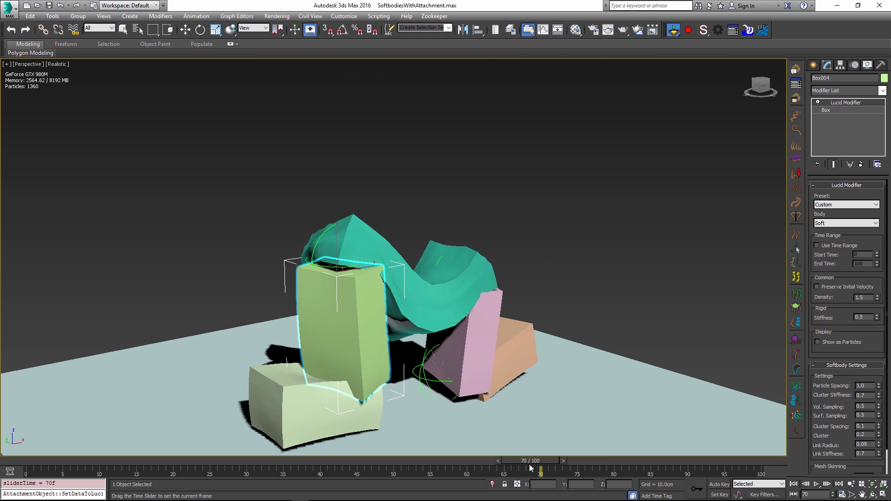
key(w)
alt+middle_drag(527, 342, 474, 324)
drag(534, 464, 687, 461)
alt+middle_drag(574, 373, 581, 399)
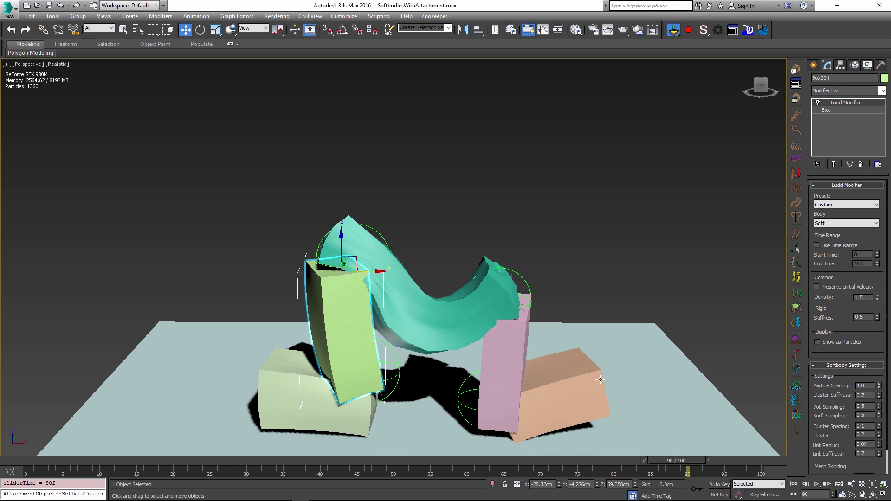
- Scrub the simulation to frame 55 and examine the sagging beam and its attached columns from several angles
drag(219, 458, 427, 461)
key(w)
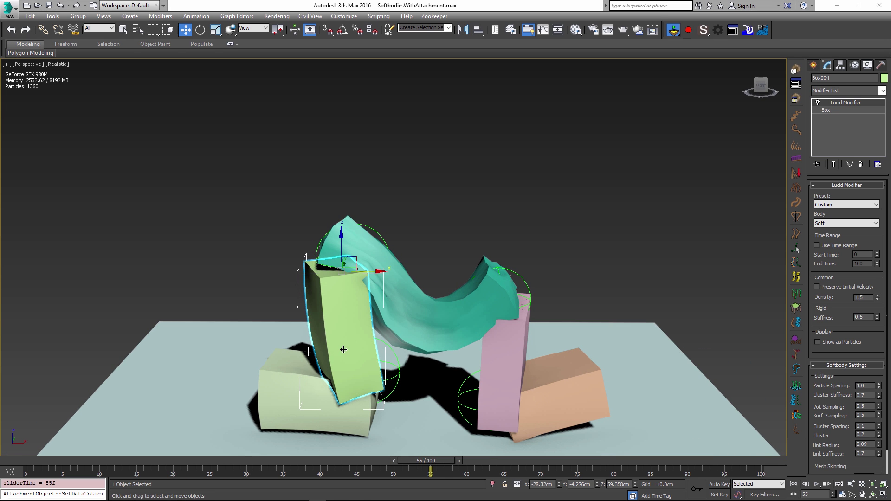
alt+middle_drag(260, 303, 283, 315)
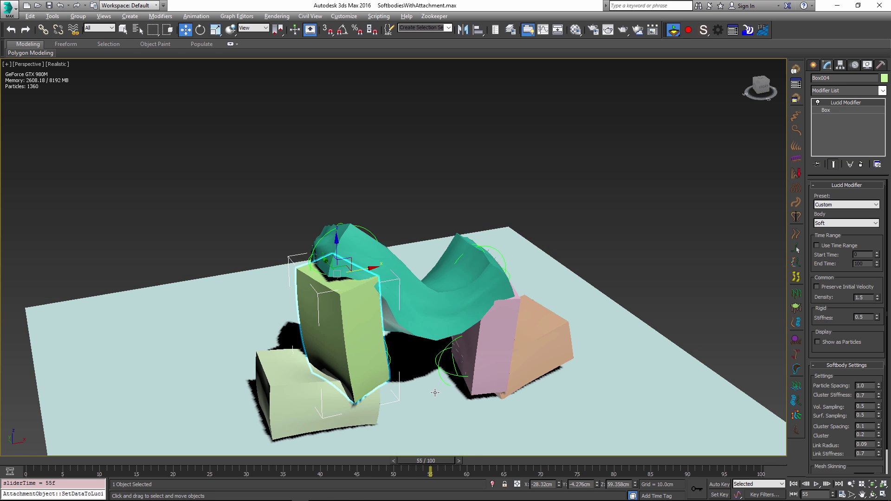
alt+middle_drag(344, 364, 342, 331)
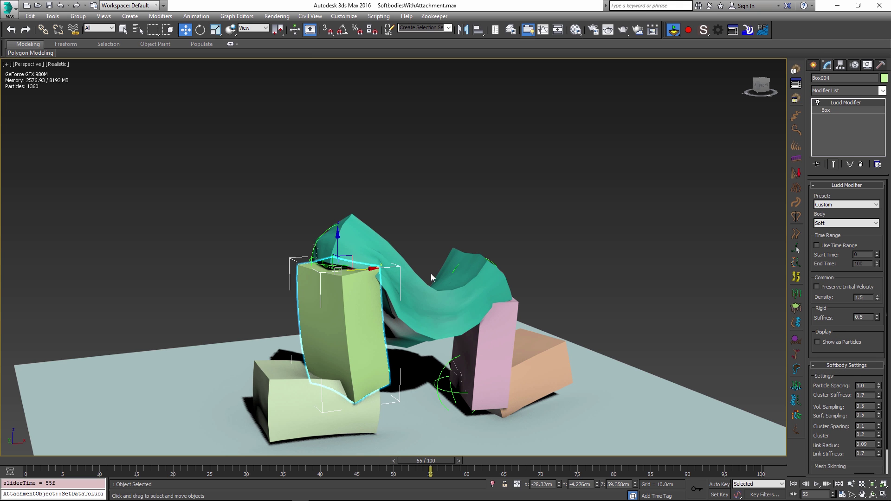
alt+middle_drag(432, 277, 429, 209)
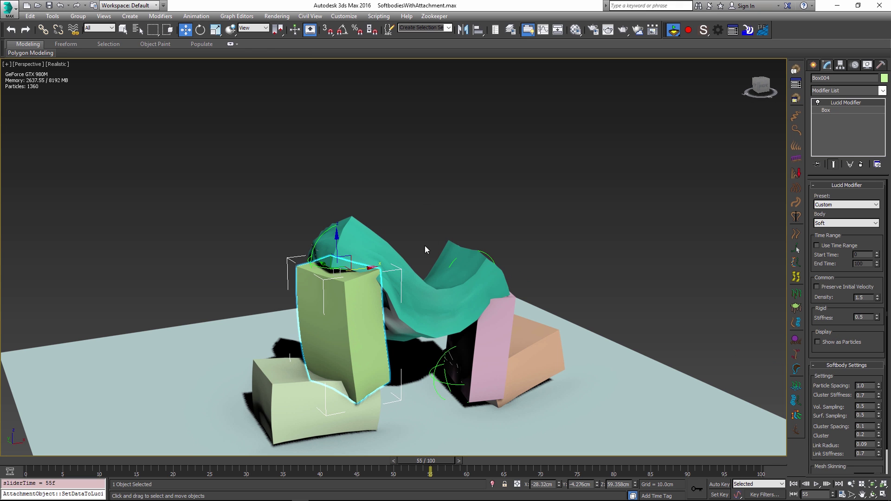
- Reset the scene and draw a ground plane about 131 cm long and 136 cm wide on the perspective grid
click(9, 17)
click(23, 53)
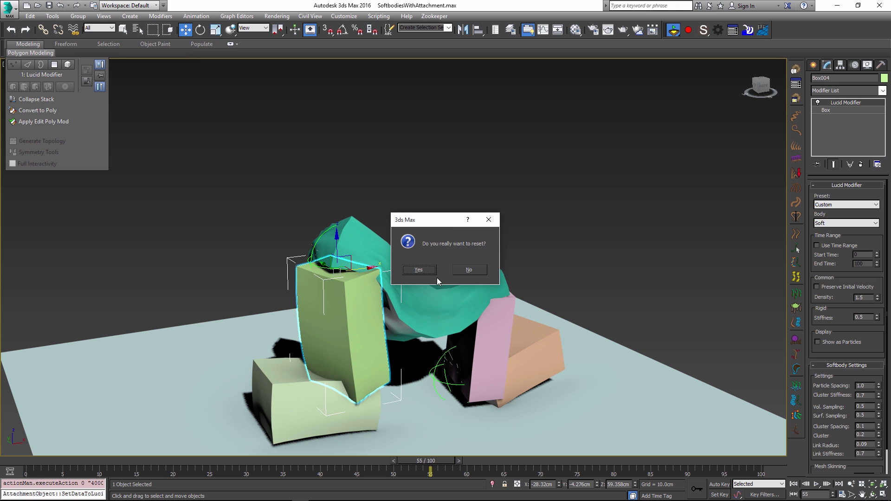
click(420, 270)
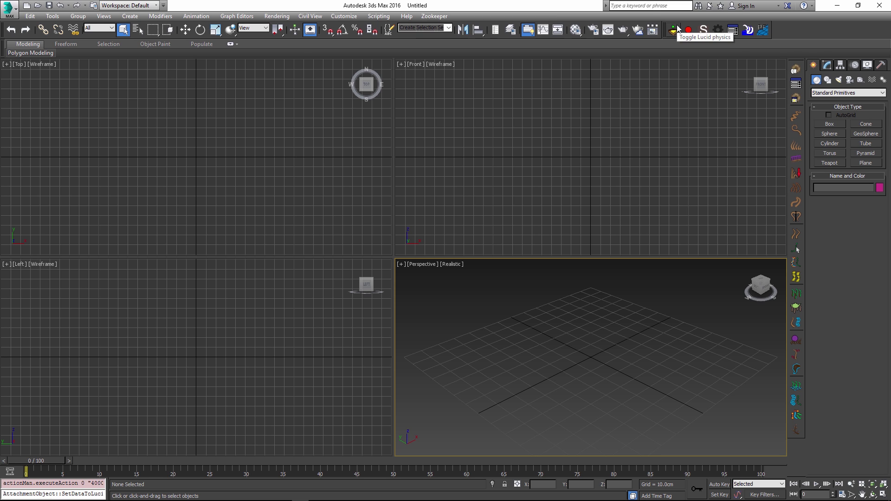
click(863, 163)
drag(589, 291, 572, 492)
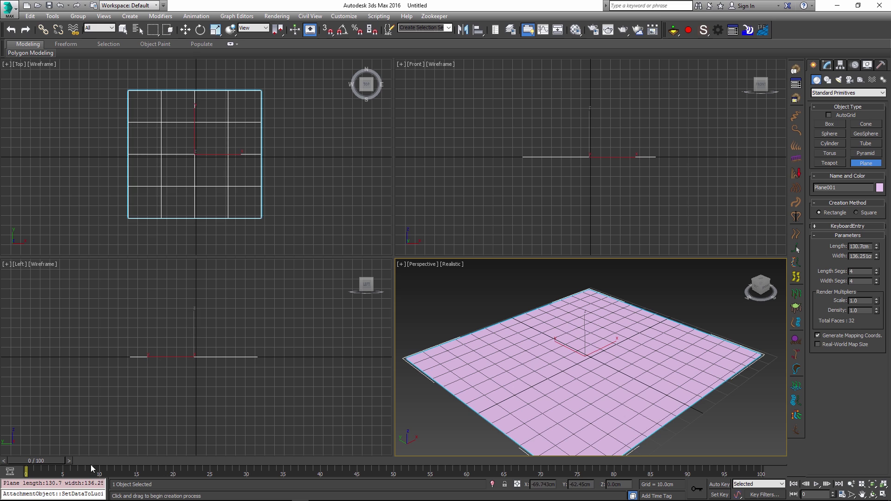
- Create a sphere with a radius of about 13.6 cm above the ground plane, drawn in the front view
click(830, 133)
mouse_move(589, 116)
mouse_down()
mouse_move(606, 103)
mouse_move(599, 109)
mouse_up()
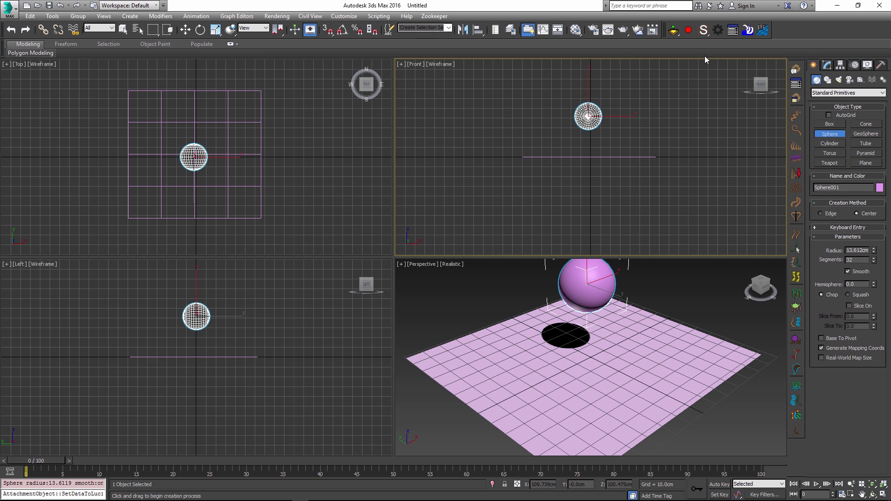
key(w)
- Select only the sphere and add it to the Lucid simulation
click(630, 350)
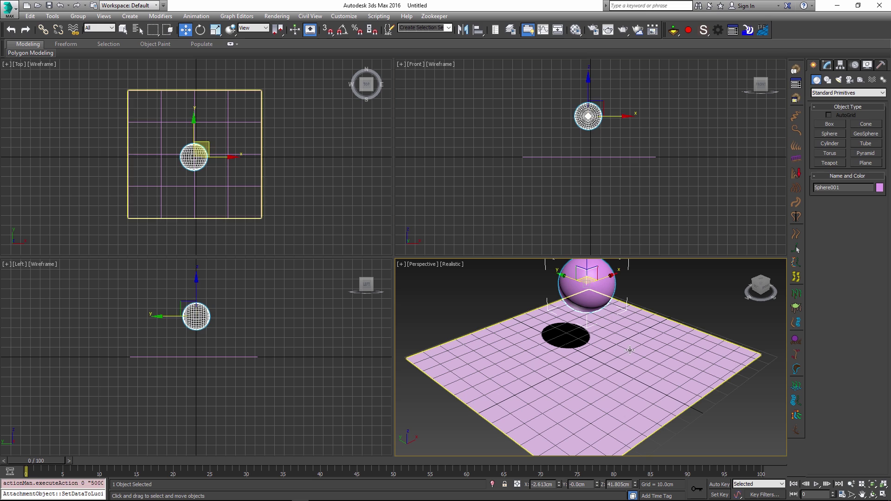
key(ctrl+d)
click(600, 107)
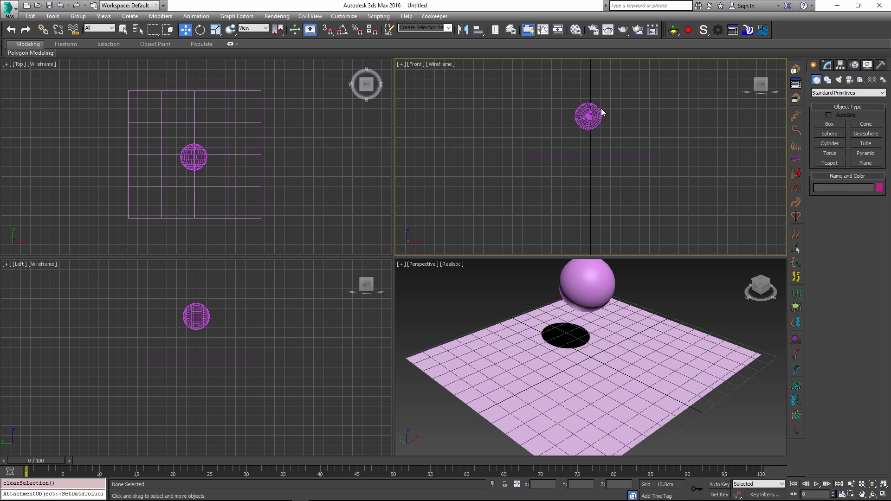
click(601, 112)
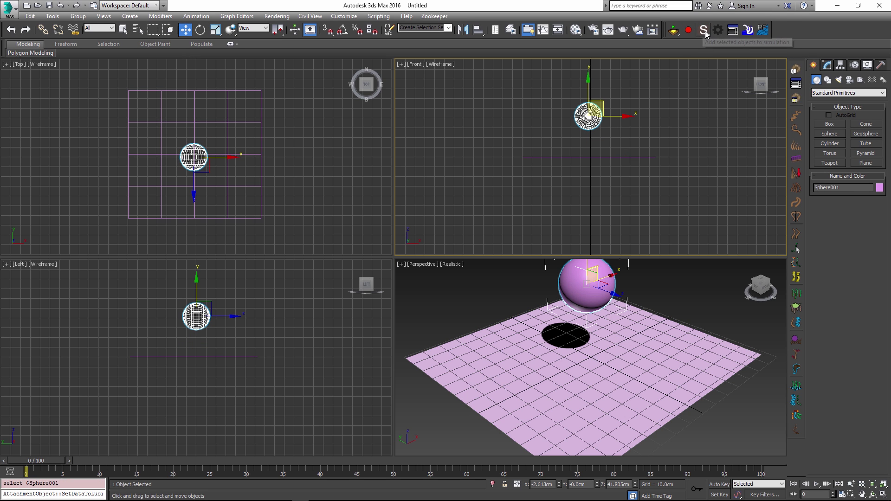
drag(704, 34, 704, 146)
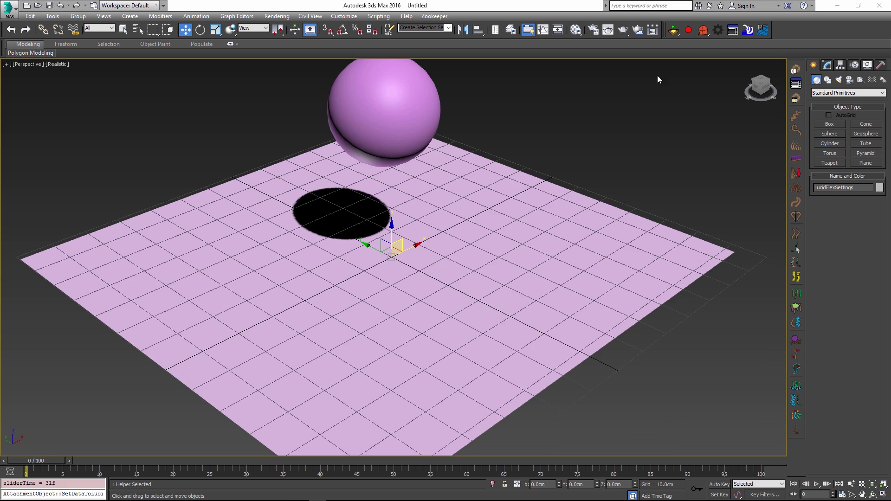
- Hide the grid, run the simulation to frame 79 and examine the sphere on the ground plane from several angles
click(674, 31)
key(g)
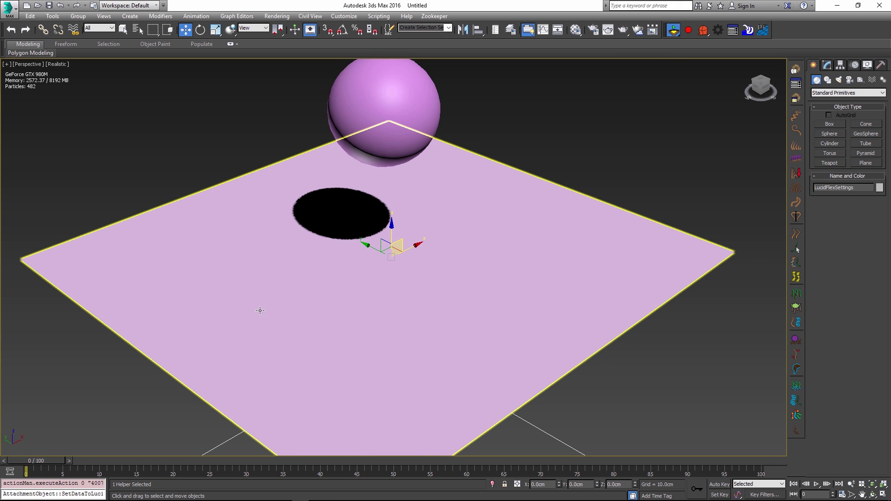
mouse_move(29, 466)
mouse_down()
mouse_move(169, 457)
mouse_move(276, 472)
mouse_move(476, 471)
mouse_move(113, 458)
mouse_move(606, 470)
mouse_up()
key(w)
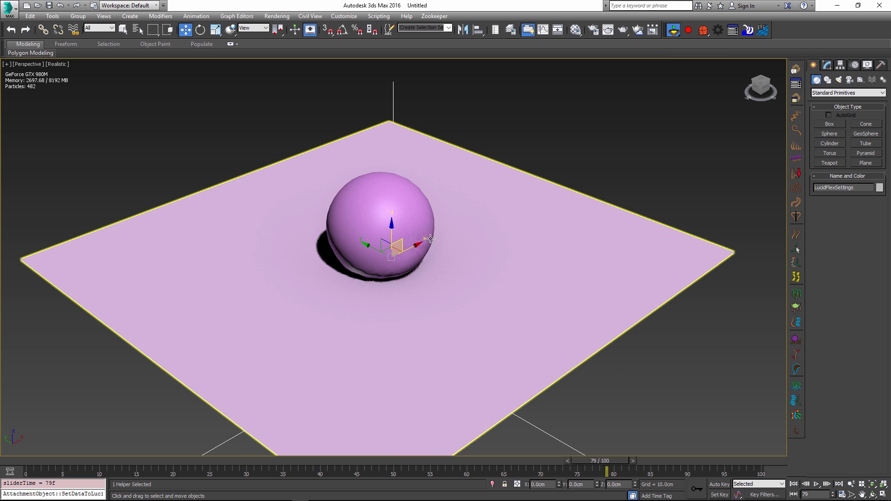
alt+middle_drag(621, 388, 458, 257)
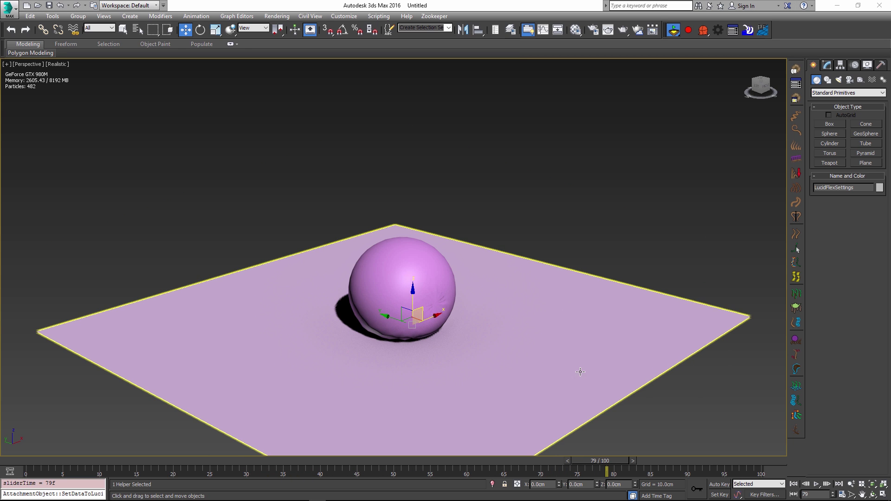
alt+middle_drag(579, 370, 491, 345)
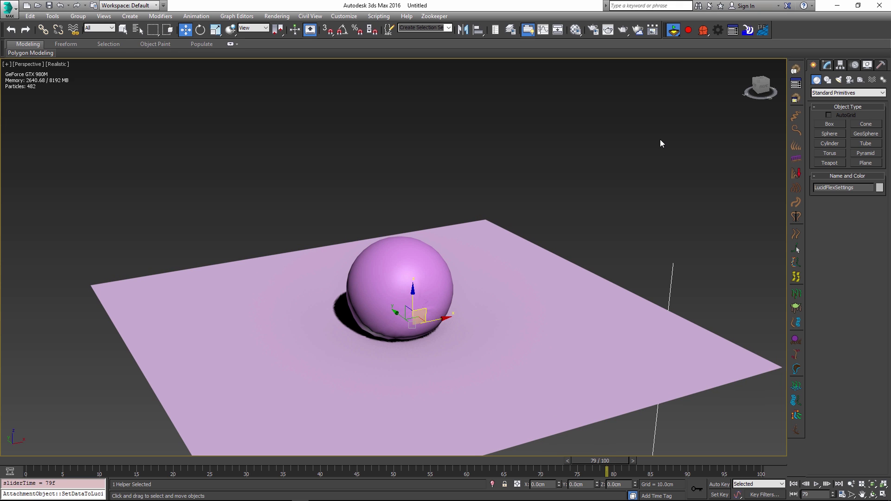
- Reset the simulation, switch Lucid to its second simulation mode and run the sphere's fall to frame 12
click(674, 31)
click(674, 30)
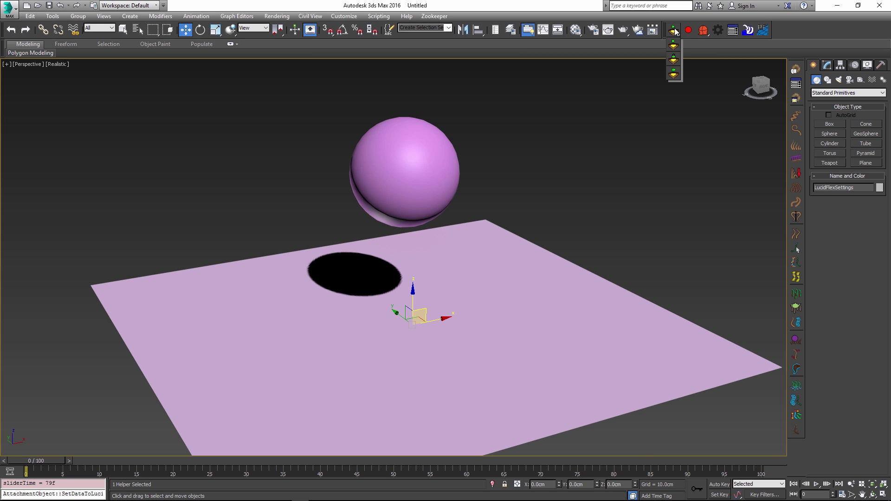
click(675, 60)
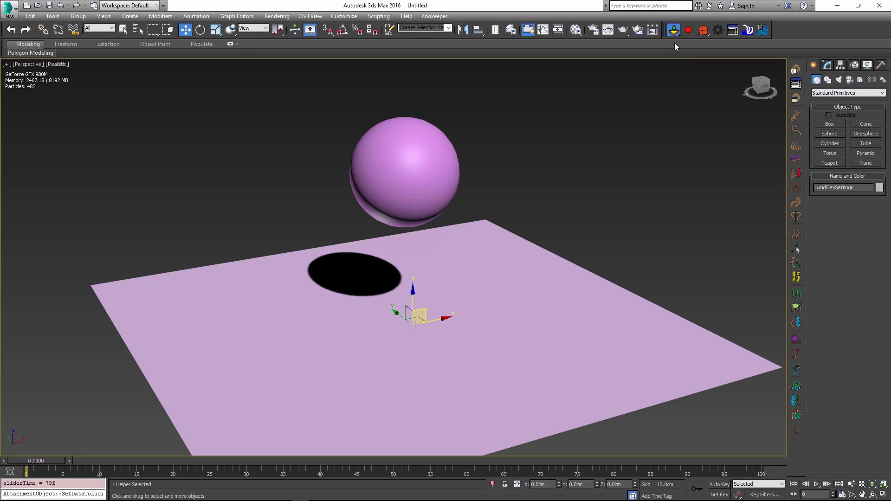
drag(42, 463, 130, 459)
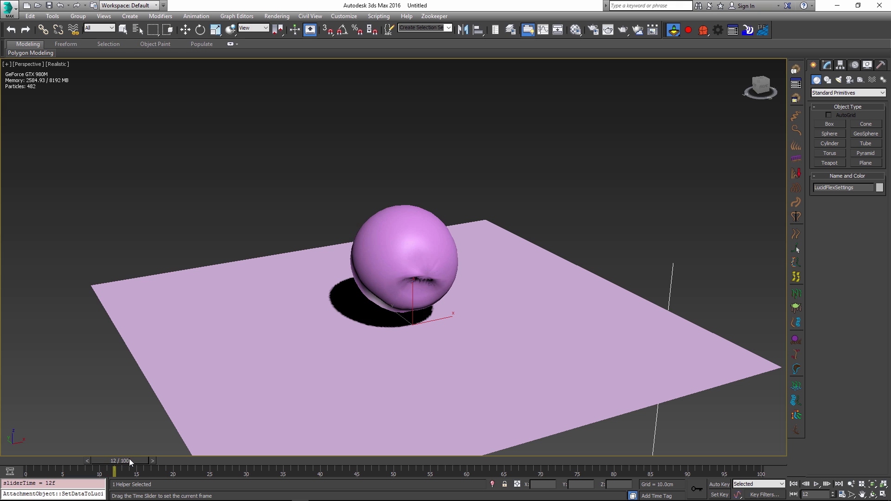
key(w)
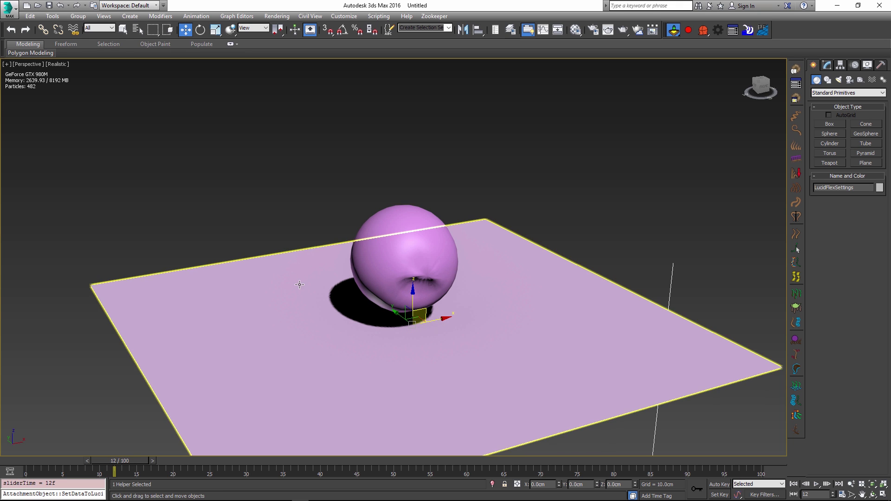
mouse_move(138, 460)
mouse_down()
mouse_move(175, 465)
mouse_move(96, 455)
mouse_move(138, 460)
mouse_up()
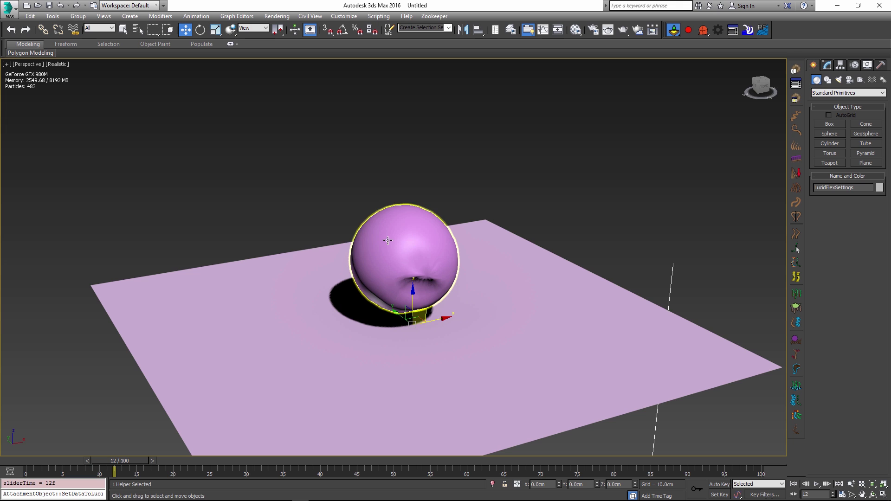
- Try out a different base radius on the simulated sphere and cancel the change
click(403, 226)
click(828, 65)
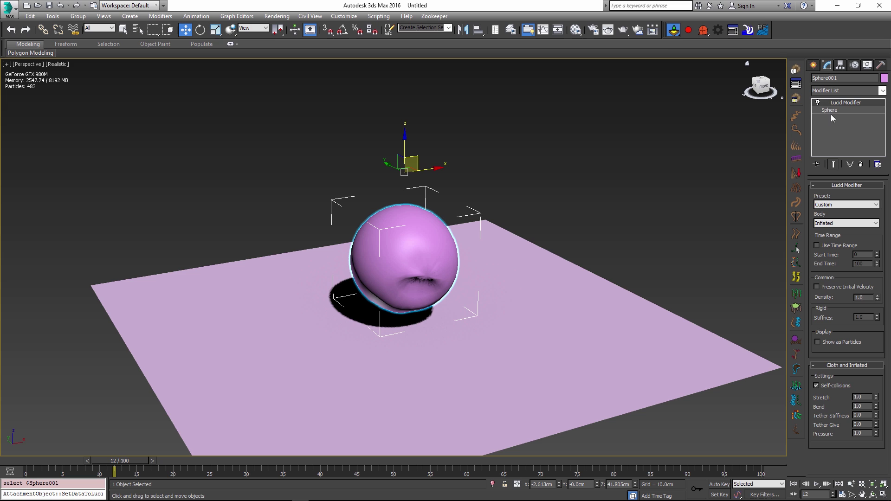
click(833, 111)
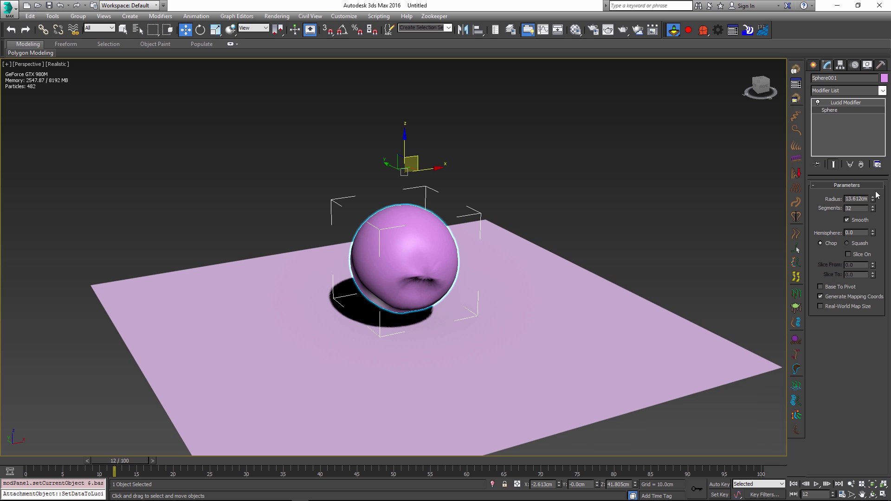
mouse_move(873, 199)
mouse_down()
mouse_move(881, 156)
mouse_move(878, 216)
mouse_up()
right_click(878, 218)
click(455, 208)
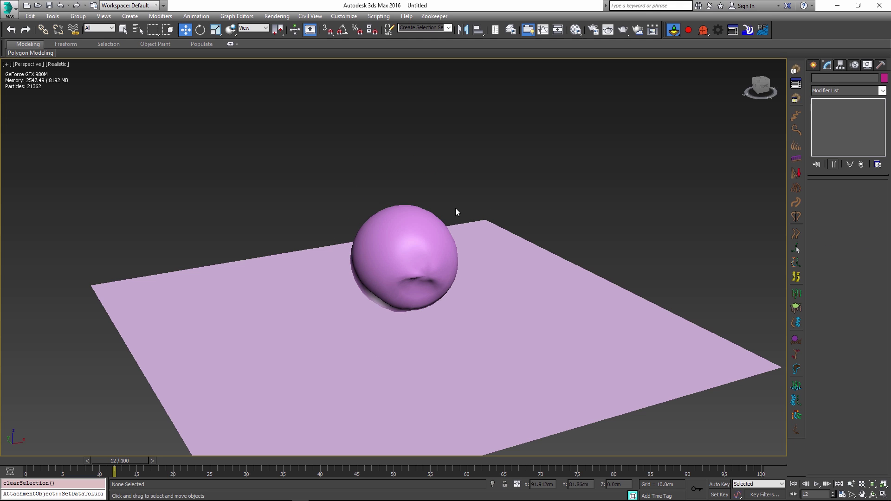
- Try a higher pressure in the inflated sphere's Lucid modifier and undo the change
click(404, 244)
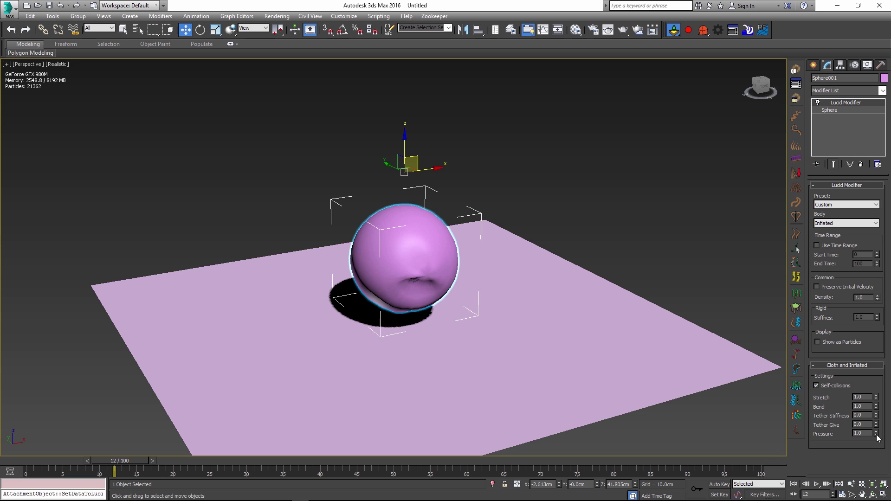
drag(876, 433, 880, 362)
key(ctrl+z)
- Open the Lucid Flex settings and try out different Z gravity and cohesion values
click(718, 30)
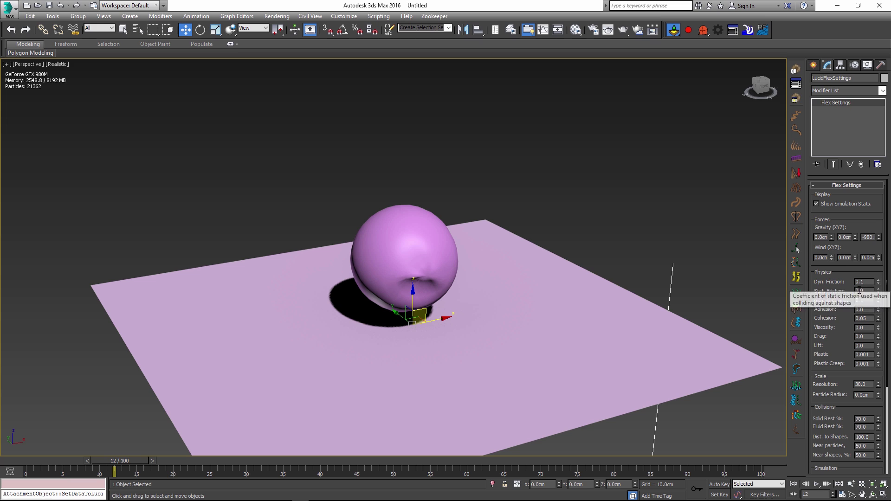
drag(879, 237, 884, 210)
right_click(884, 210)
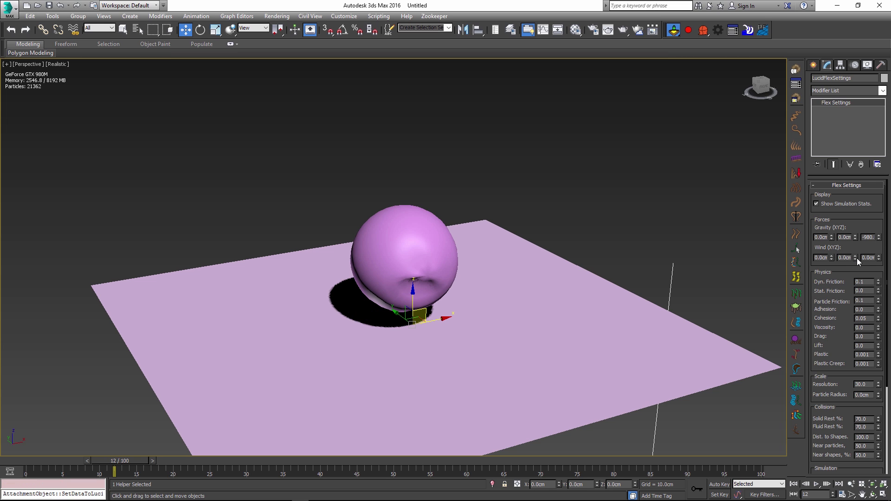
drag(878, 319, 882, 278)
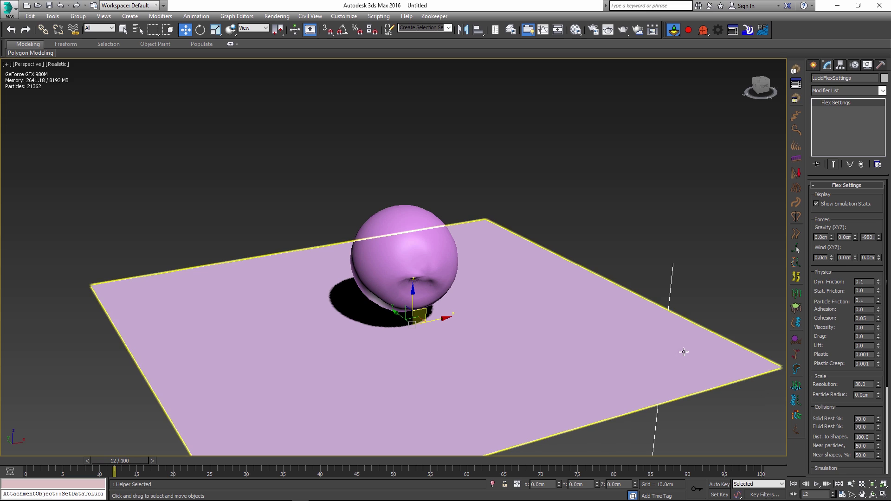
- Set the Flex simulation sub-steps to 10 and advance the simulation to frame 18
drag(832, 407, 832, 333)
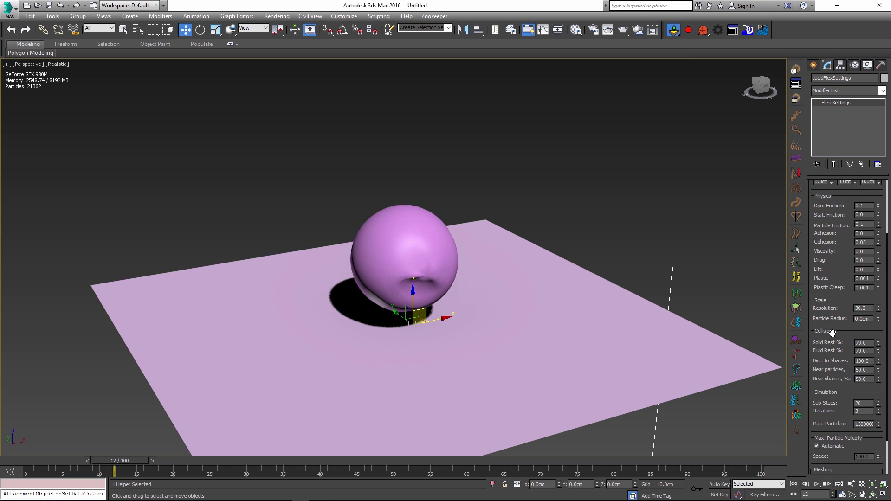
double_click(863, 403)
text(10)
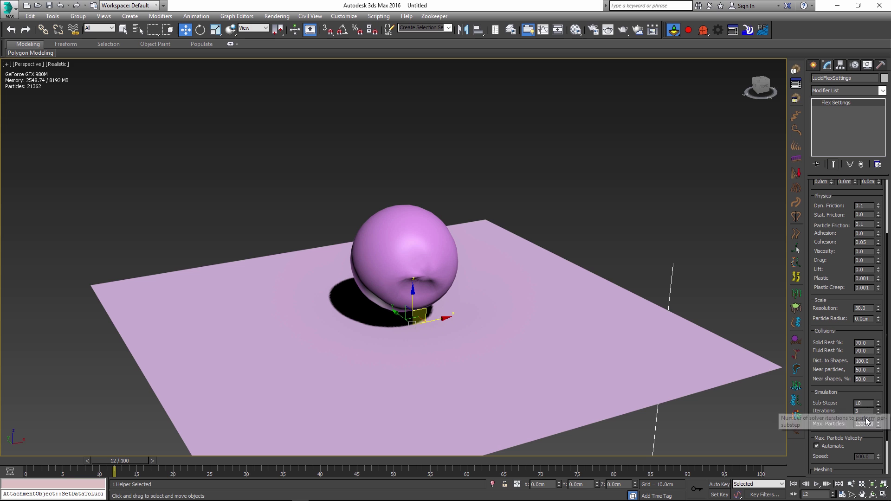
click(864, 412)
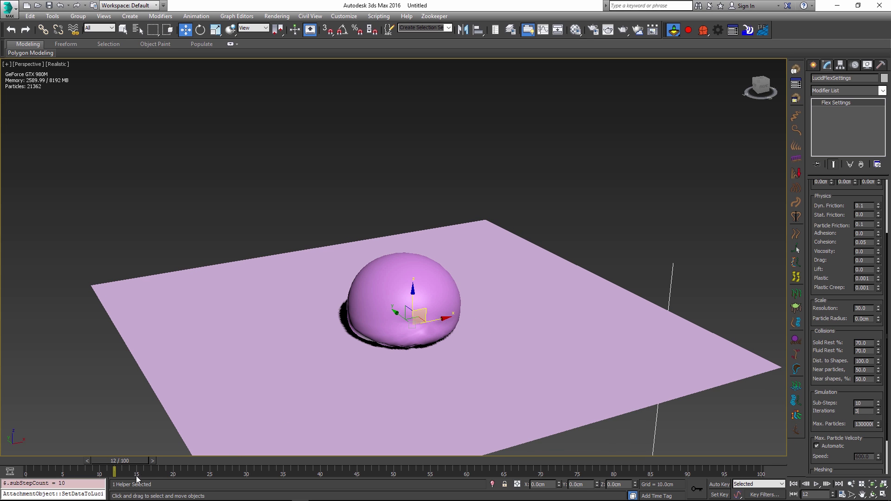
drag(134, 465, 174, 455)
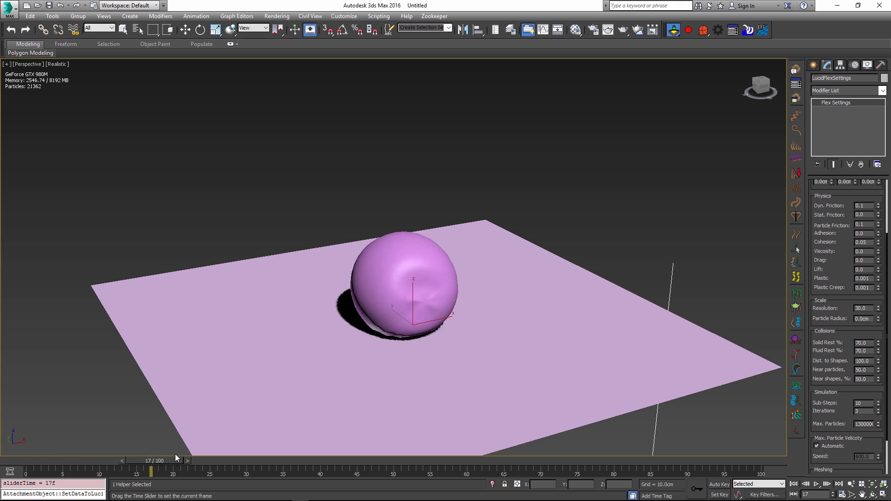
key(w)
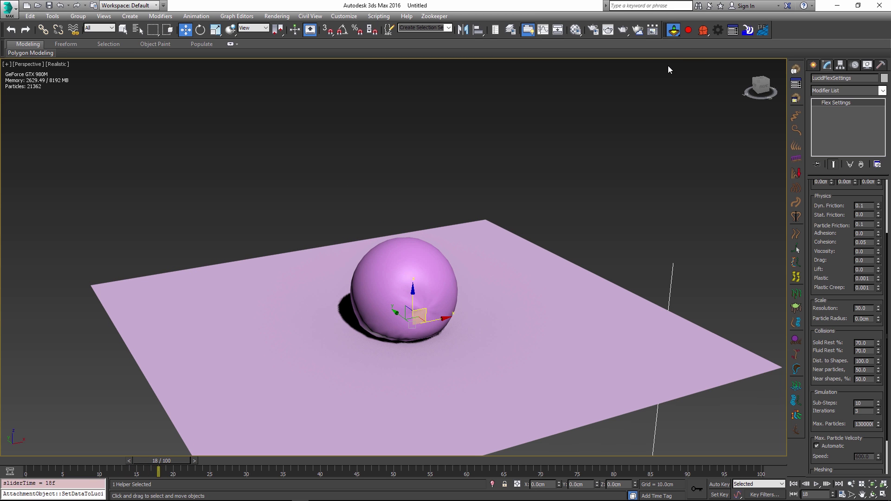
- Switch Lucid to its last simulation mode, start it at frame 0 and examine the selected sphere from several angles
drag(676, 35, 674, 74)
click(675, 31)
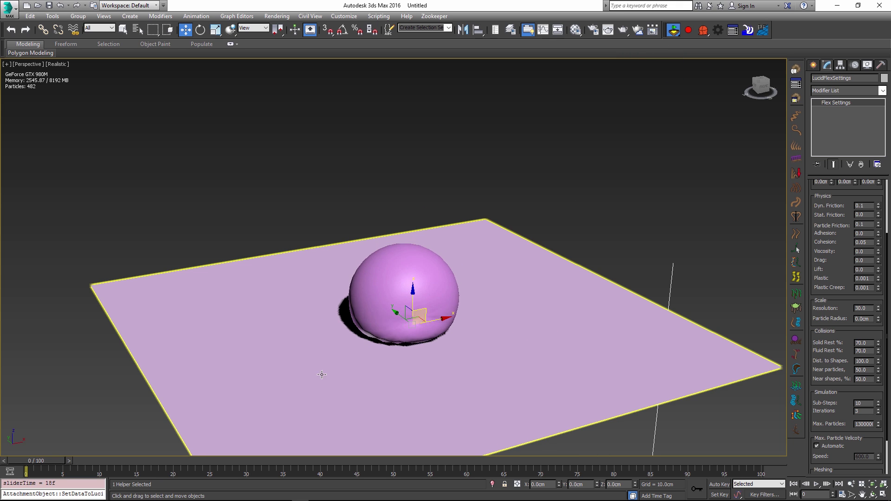
mouse_move(41, 459)
mouse_down()
mouse_move(308, 466)
mouse_move(32, 464)
mouse_up()
key(w)
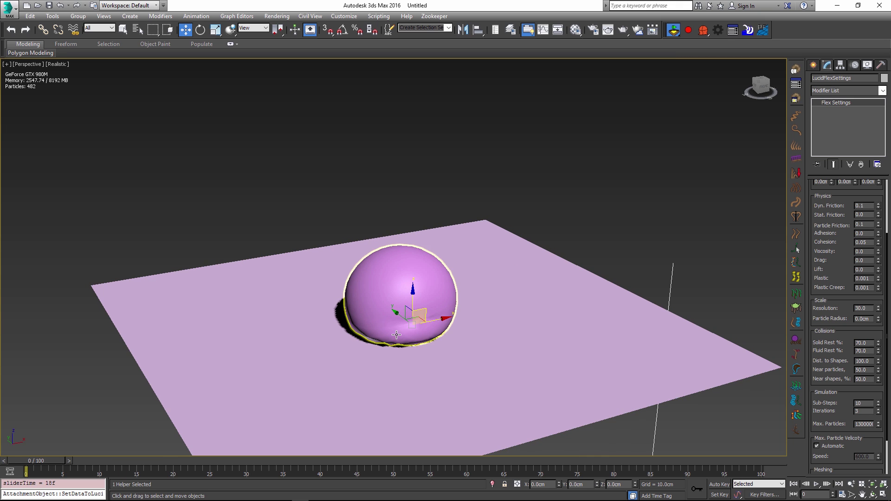
alt+middle_drag(615, 309, 576, 292)
click(421, 274)
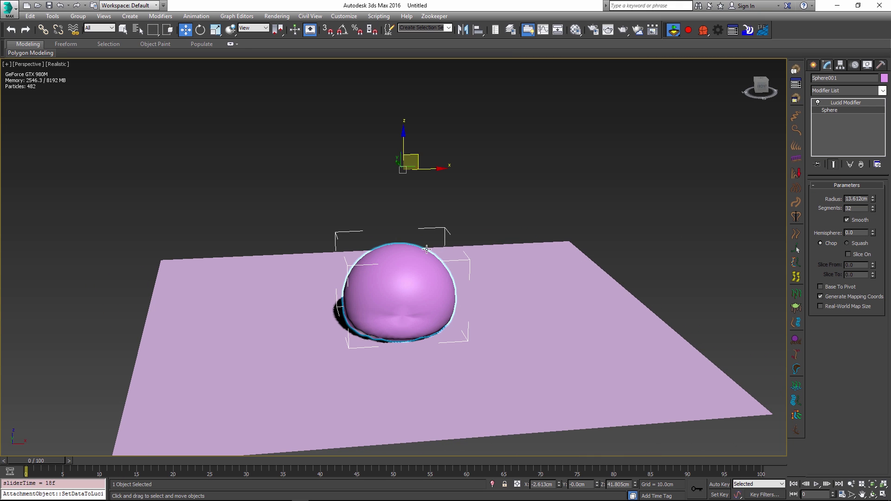
alt+middle_drag(408, 298, 441, 311)
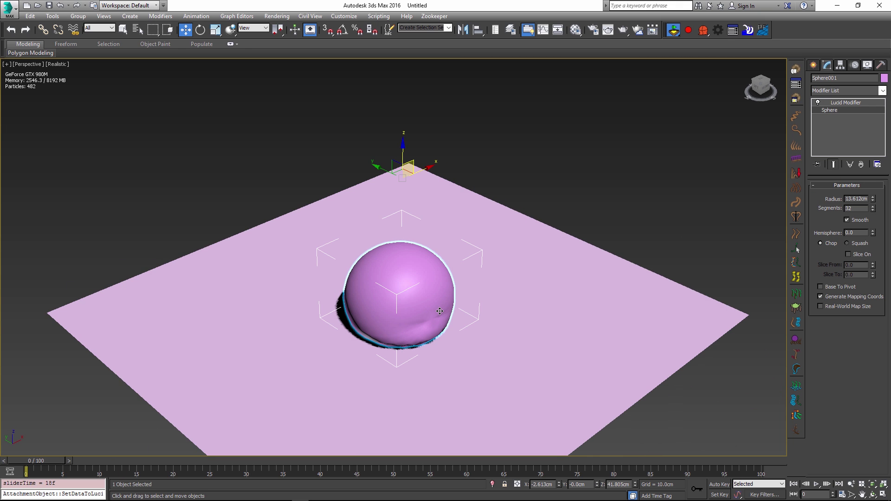
- Rerun the simulation with the sphere enlarged to a 50 cm radius and raised about 24 cm
click(675, 30)
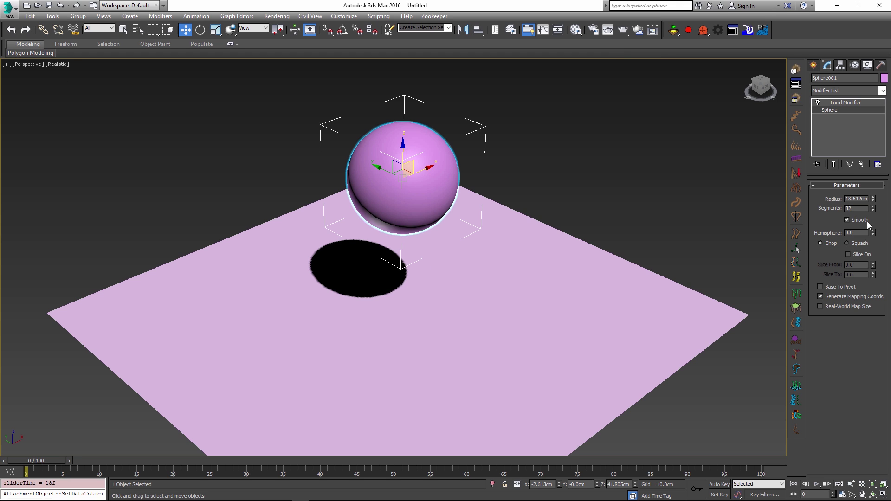
text(100)
key(Return)
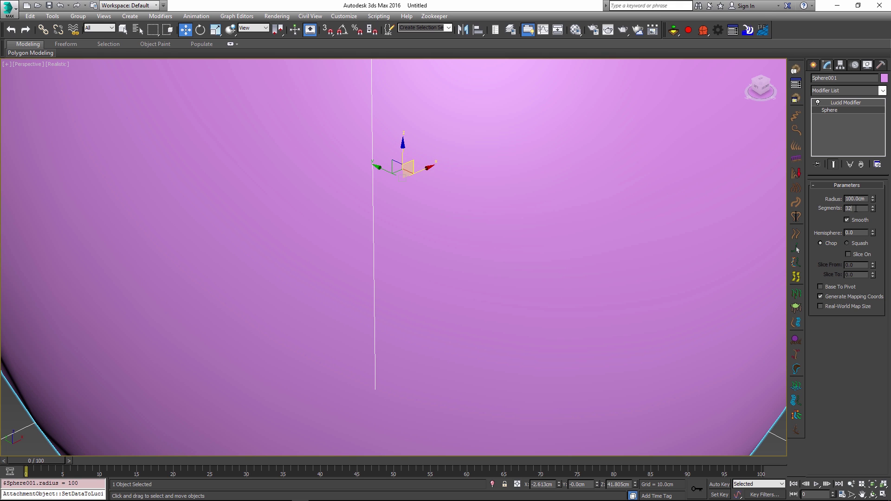
double_click(863, 199)
text(50)
key(Return)
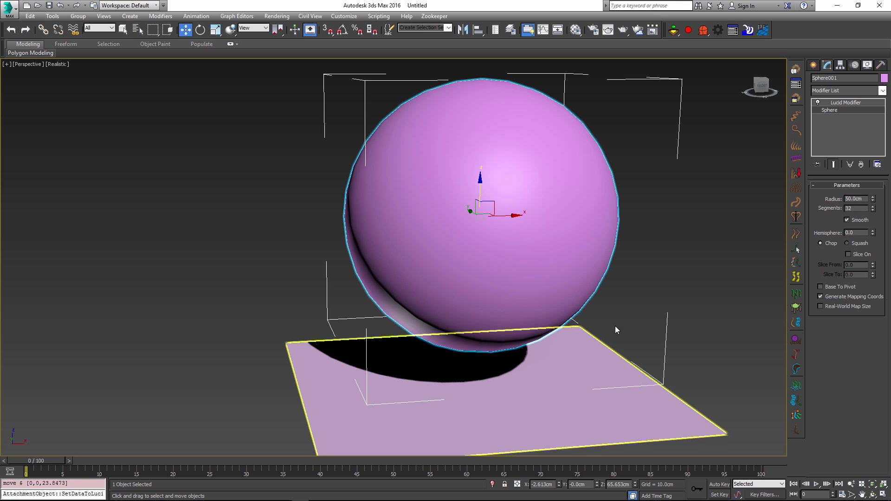
alt+middle_drag(598, 278, 651, 87)
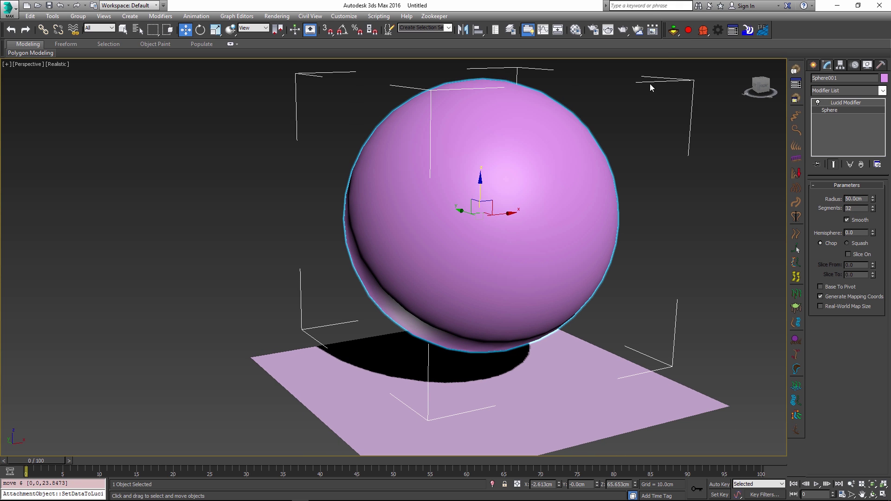
click(673, 31)
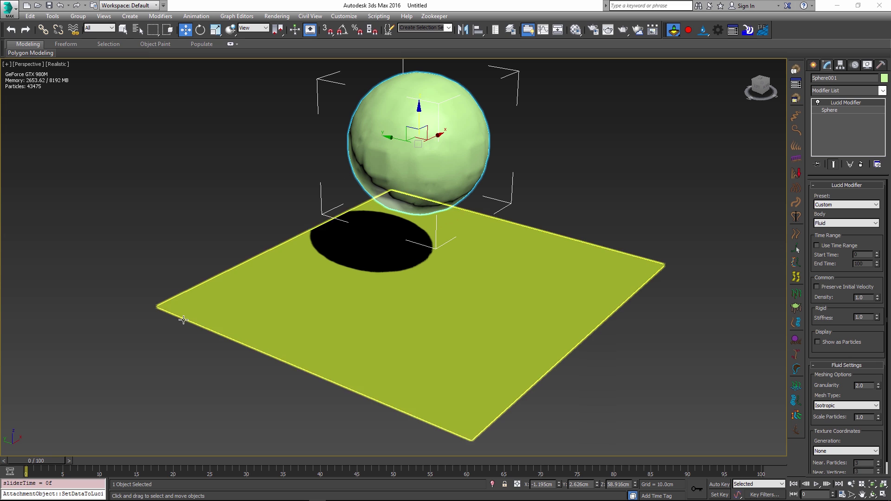
- Run the fluid sphere's simulation to frame 13 and set the fluid's density to 0.5
drag(38, 459, 127, 460)
key(w)
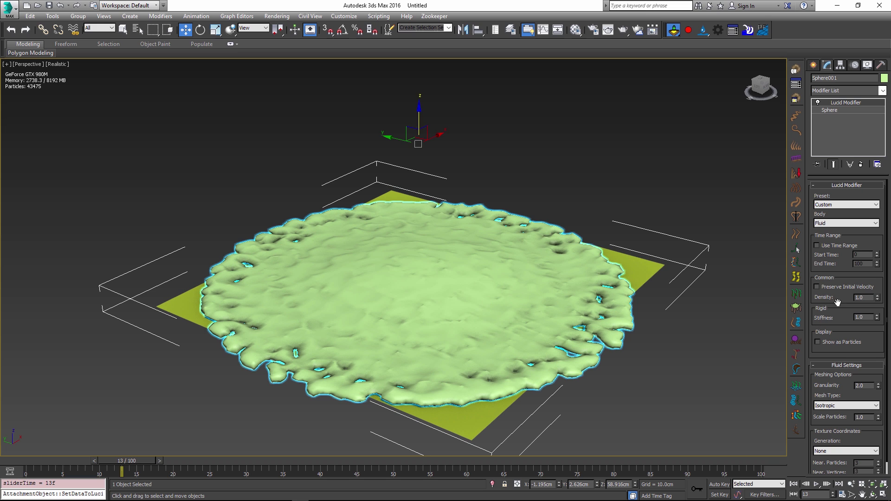
double_click(867, 297)
text(0.)
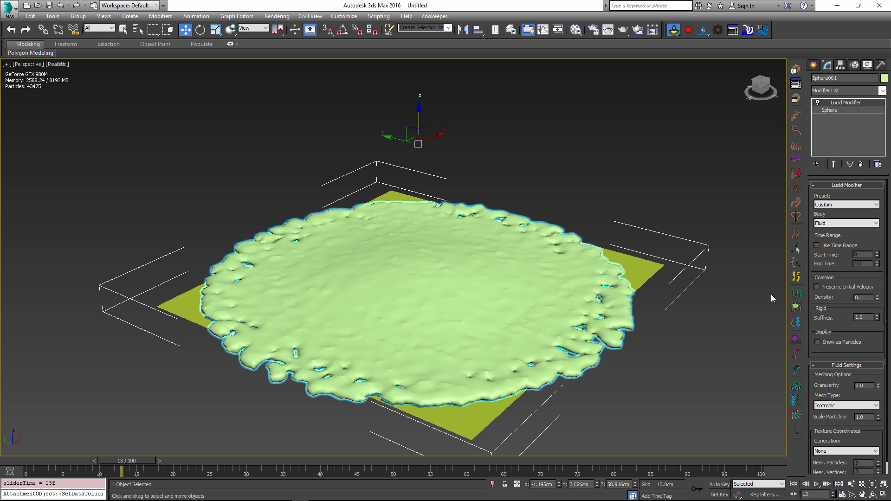
text(5)
key(Return)
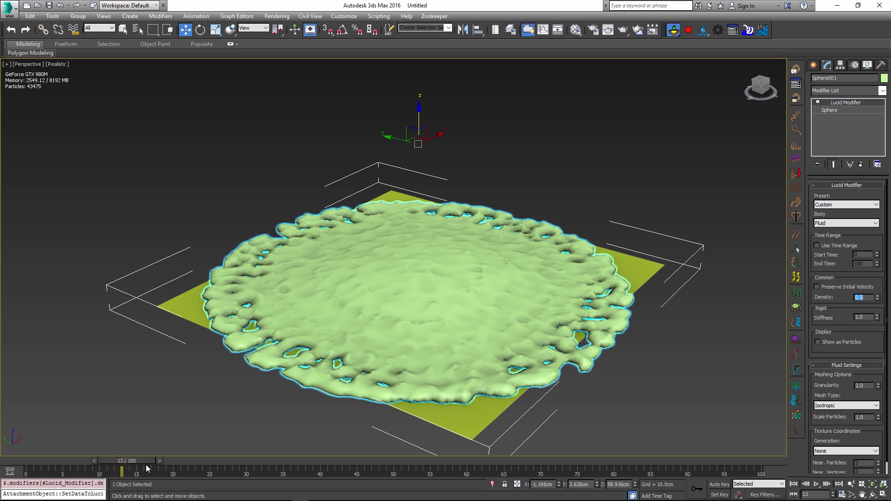
- Set the cohesion to 0.1 in the Lucid Flex settings
click(716, 36)
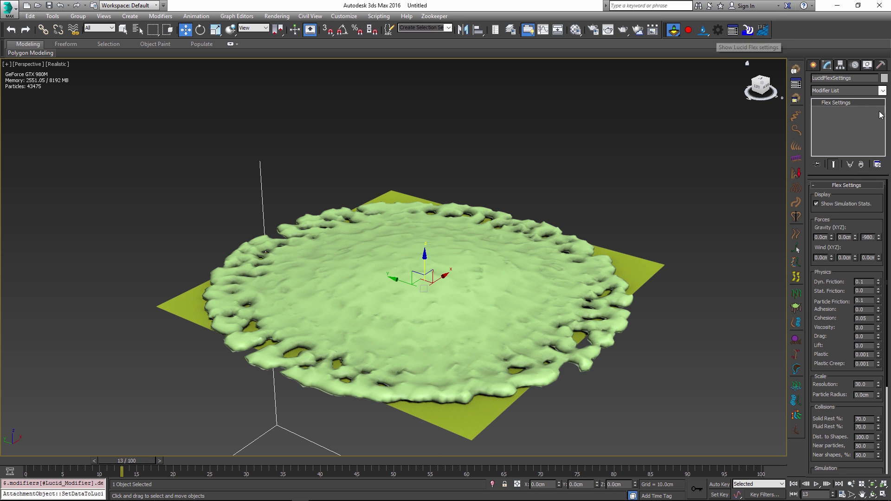
scroll(824, 307, down, 3)
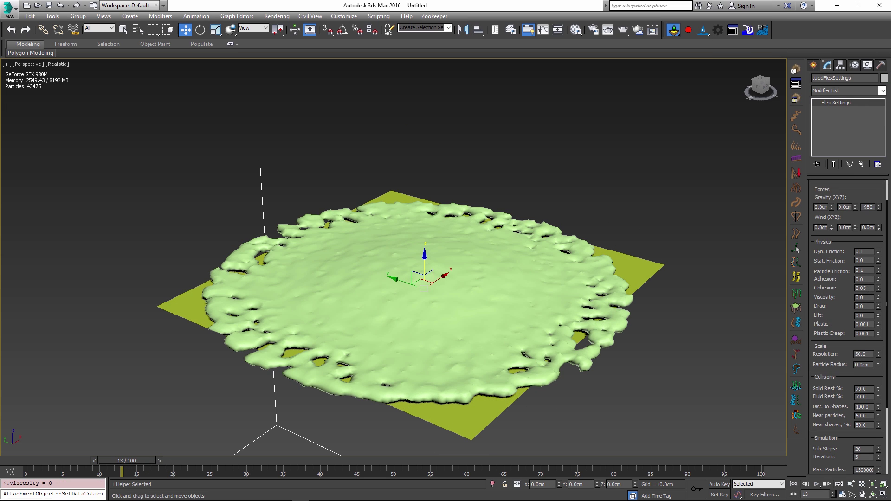
double_click(863, 288)
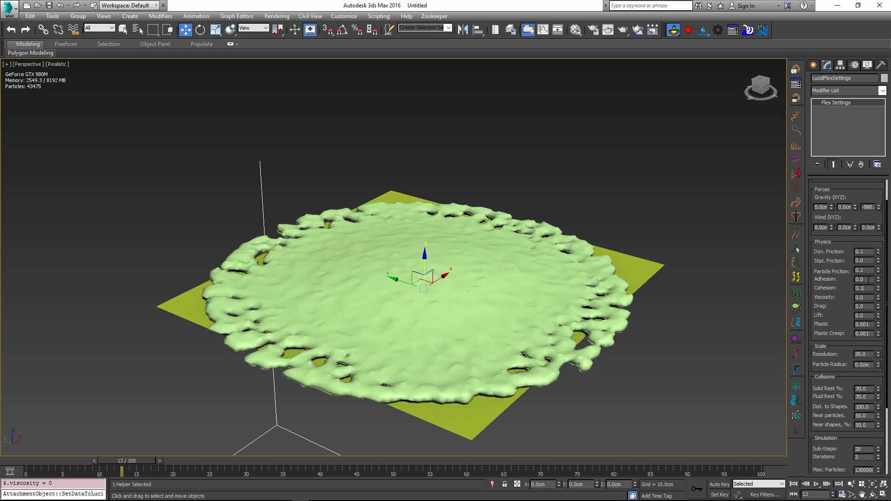
text(1)
key(Return)
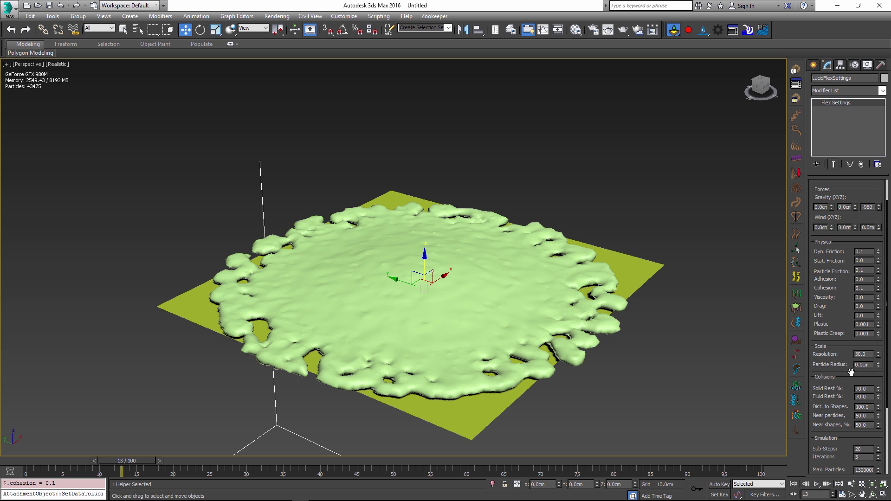
- Set the Flex solver iterations to 10
scroll(837, 353, down, 3)
double_click(863, 426)
text(10)
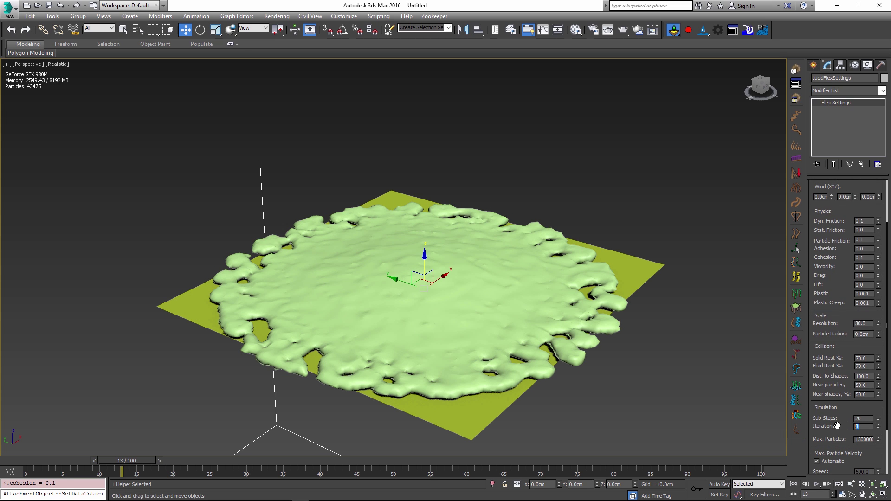
key(Return)
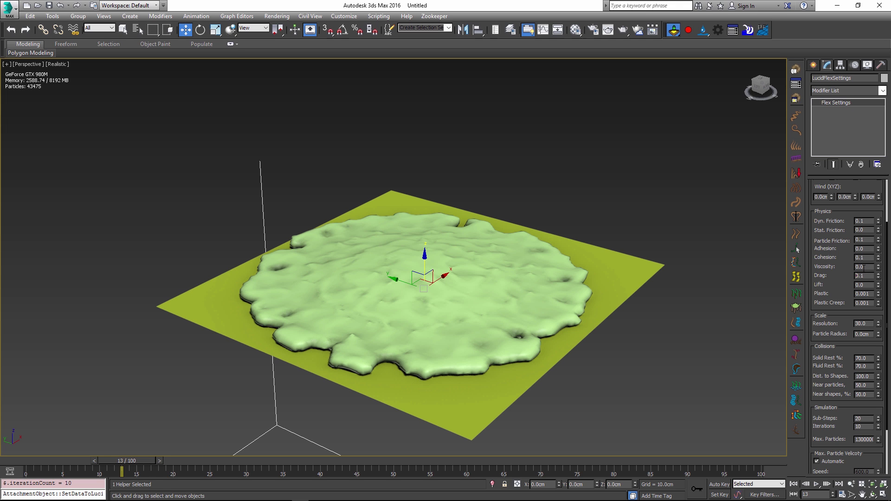
- Set the drag to 0.1 in the Lucid Flex settings and look over the flattened fluid and remaining parameters
key(Return)
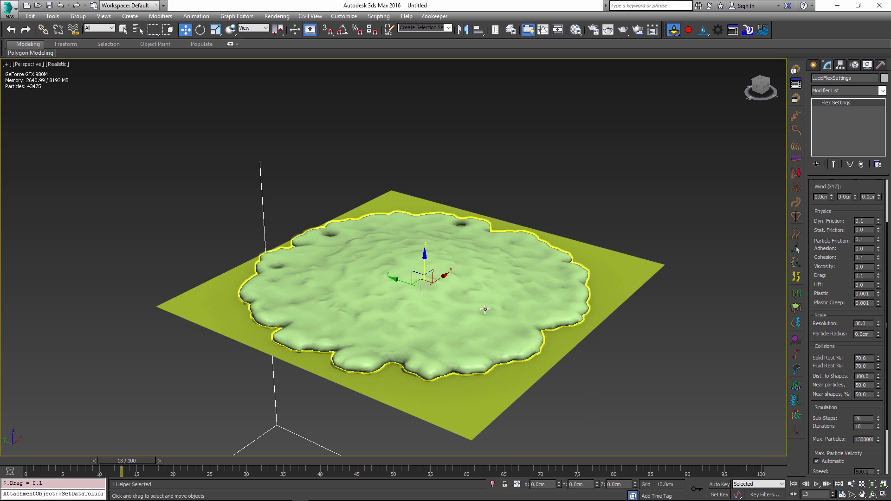
alt+middle_drag(543, 362, 501, 374)
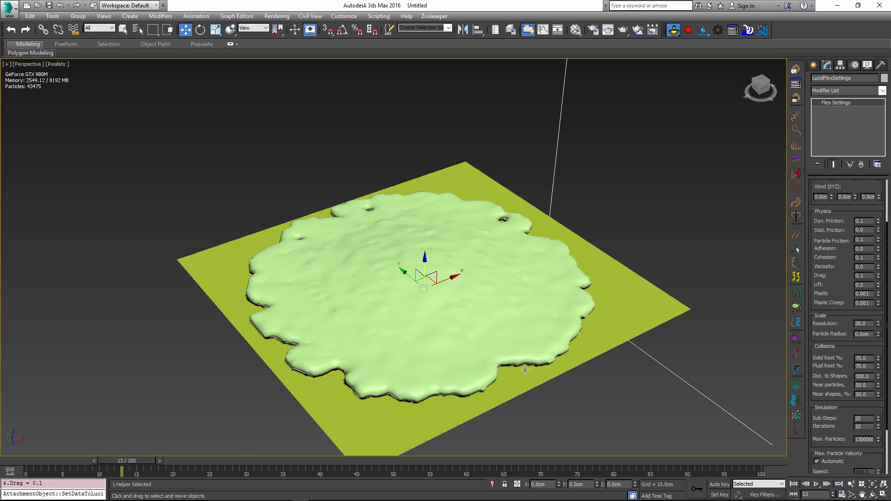
click(674, 30)
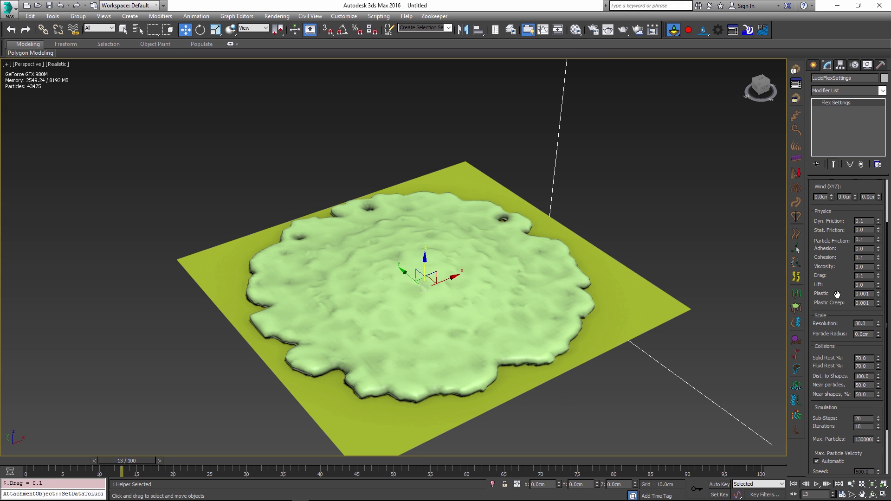
scroll(838, 295, up, 3)
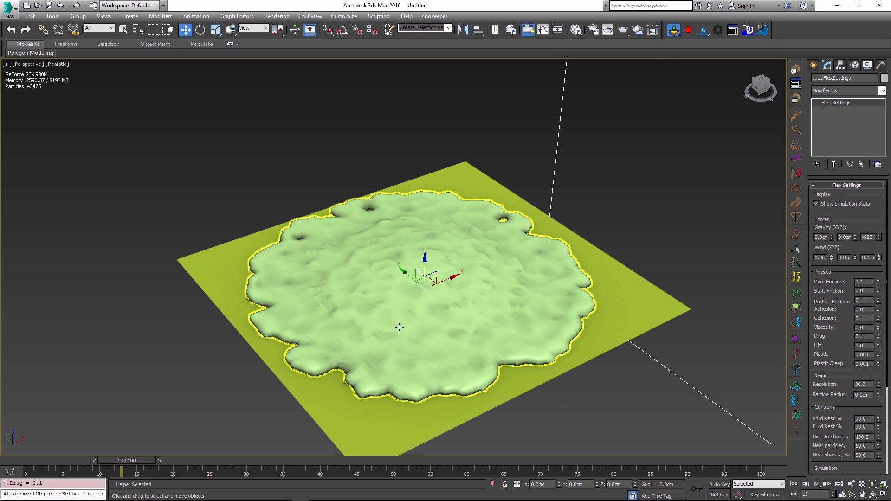
drag(822, 335, 830, 232)
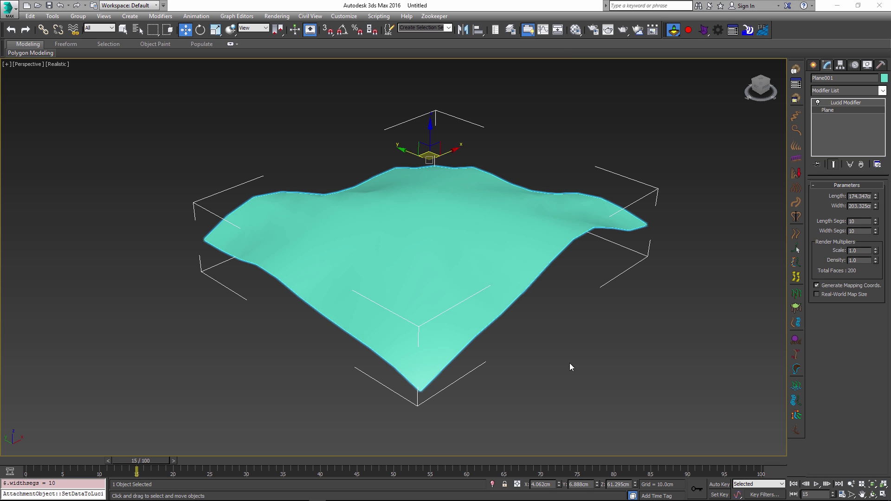
- Set both the length and width segments of the draped cloth plane to 20
mouse_move(570, 367)
alt+middle_down()
mouse_move(500, 354)
mouse_move(505, 346)
mouse_move(531, 354)
mouse_move(555, 375)
alt+middle_up()
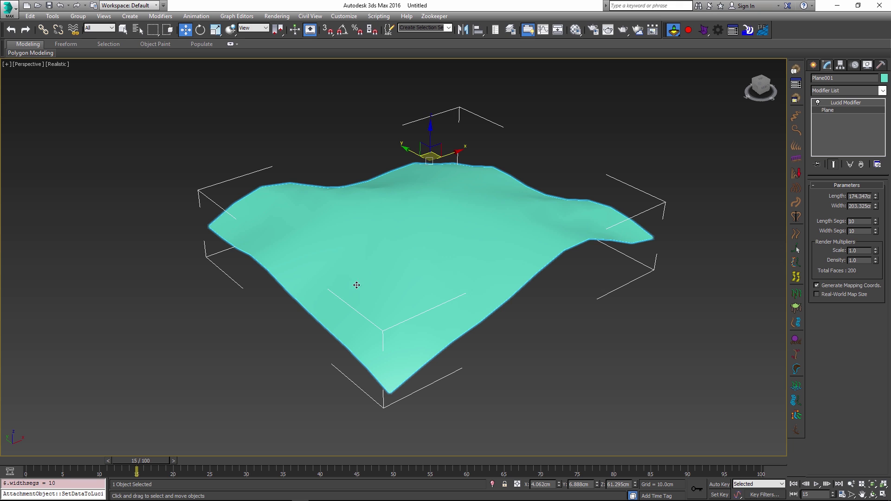
alt+middle_drag(518, 271, 535, 320)
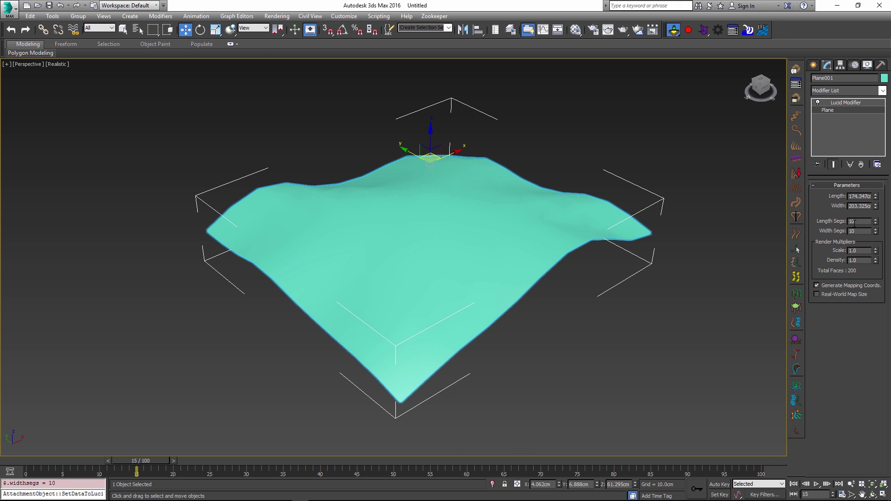
text(0)
key(Tab)
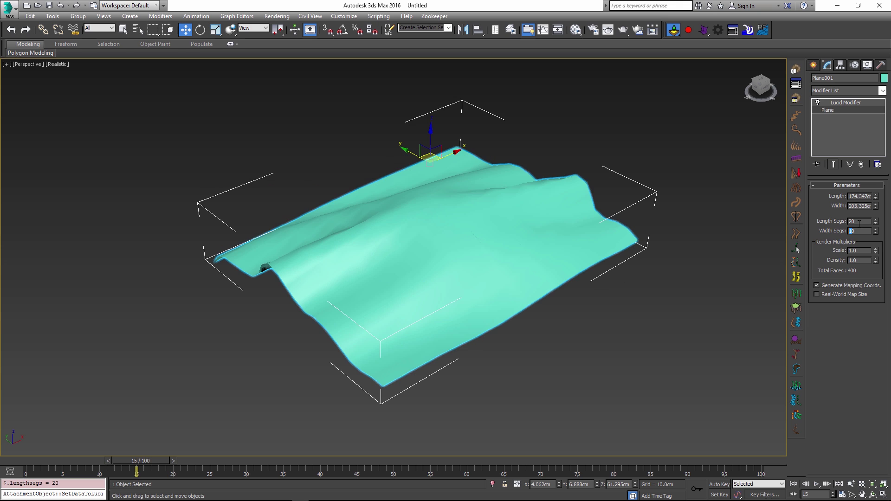
text(20)
key(Return)
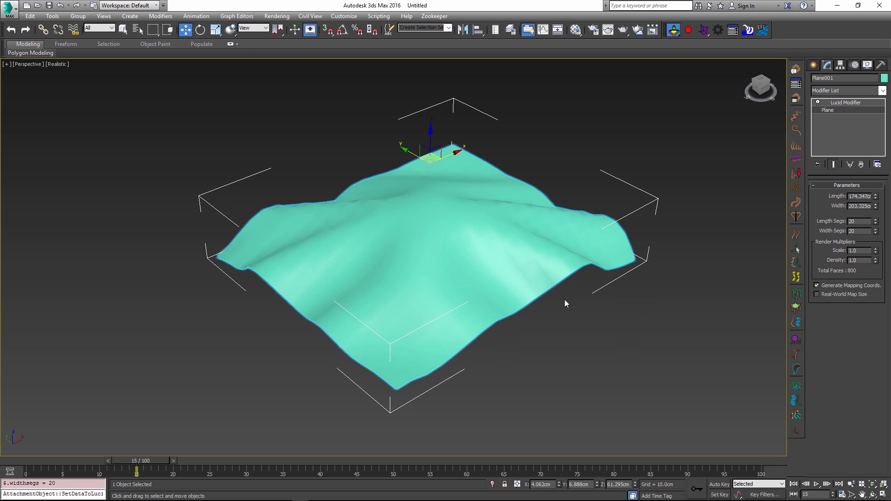
- Add an Edit Poly modifier between the plane and its Lucid Modifier, and show the cage at vertex level
click(834, 113)
click(871, 90)
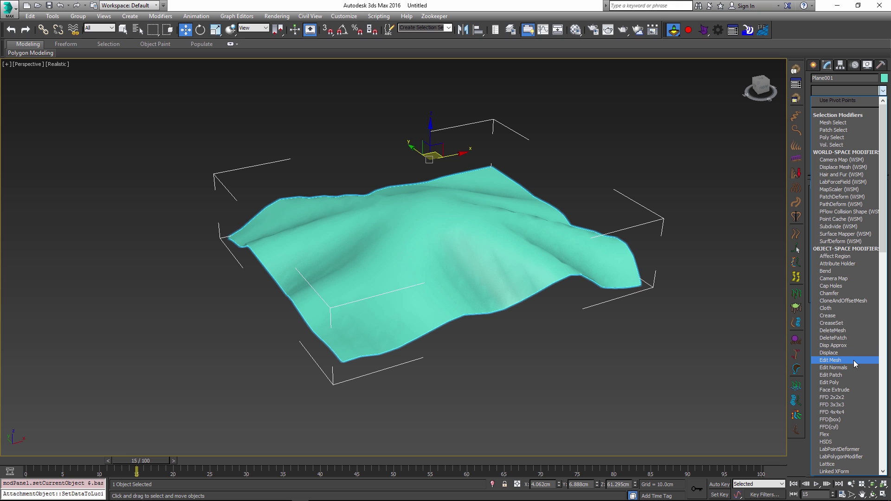
click(844, 385)
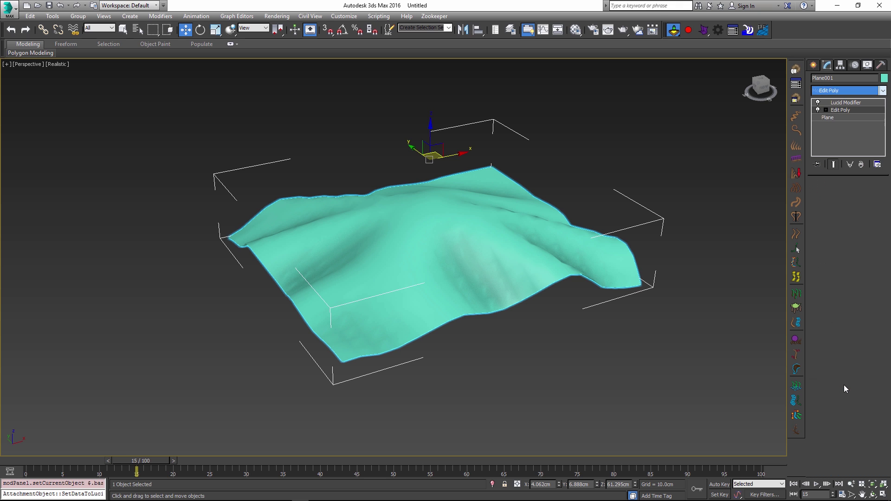
key(1)
click(840, 233)
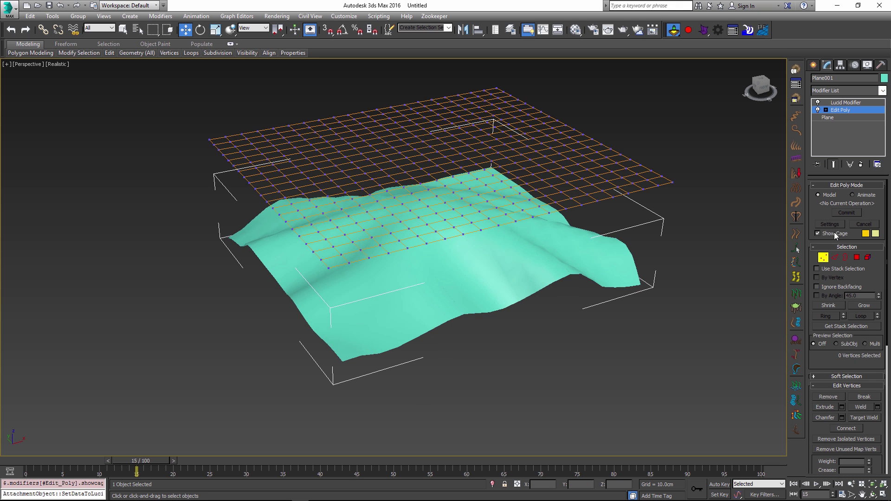
- Select the vertex row along the plane cage's positive X edge and move it about 8 cm down and slightly inward
alt+middle_drag(622, 221, 572, 184)
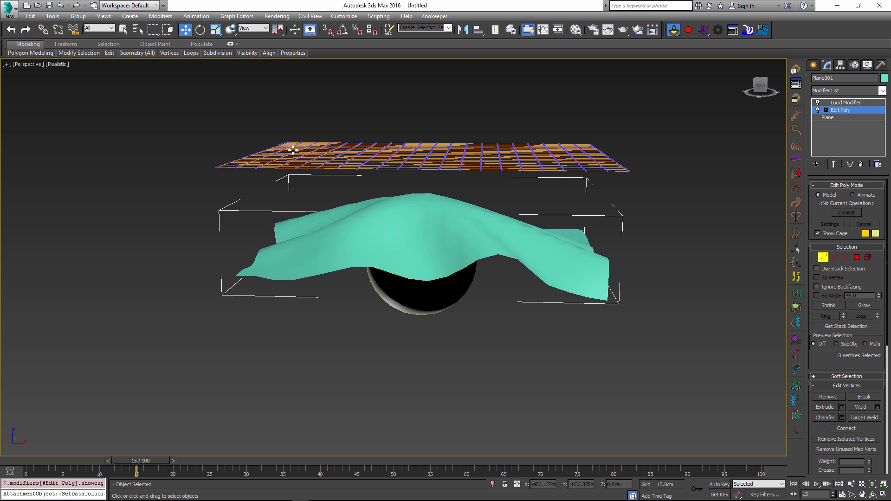
alt+middle_drag(606, 126, 620, 172)
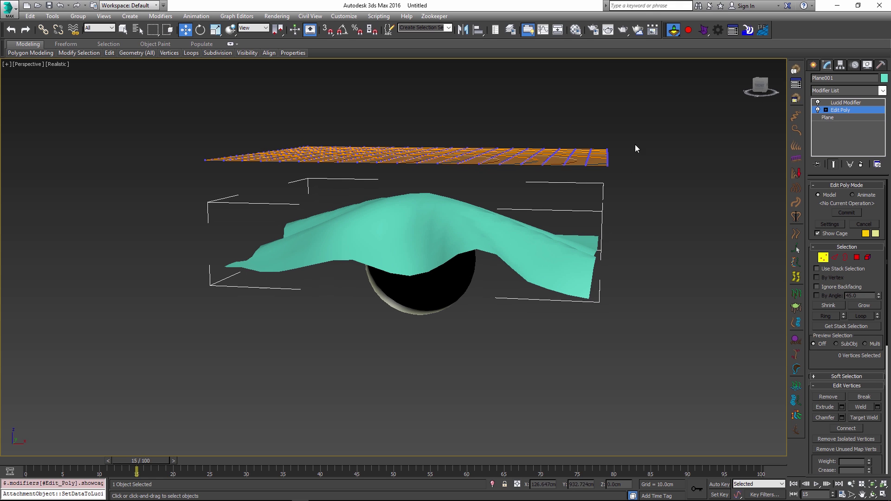
drag(637, 135, 599, 184)
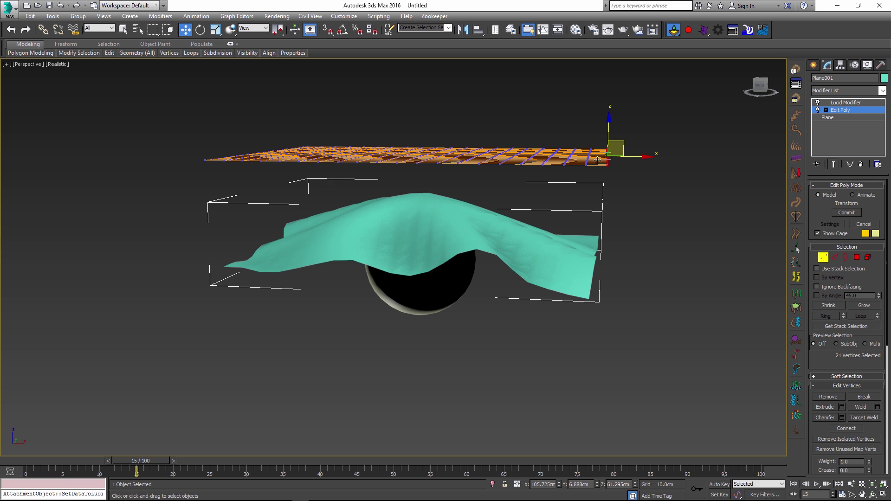
drag(616, 146, 120, 460)
alt+middle_drag(196, 367, 255, 318)
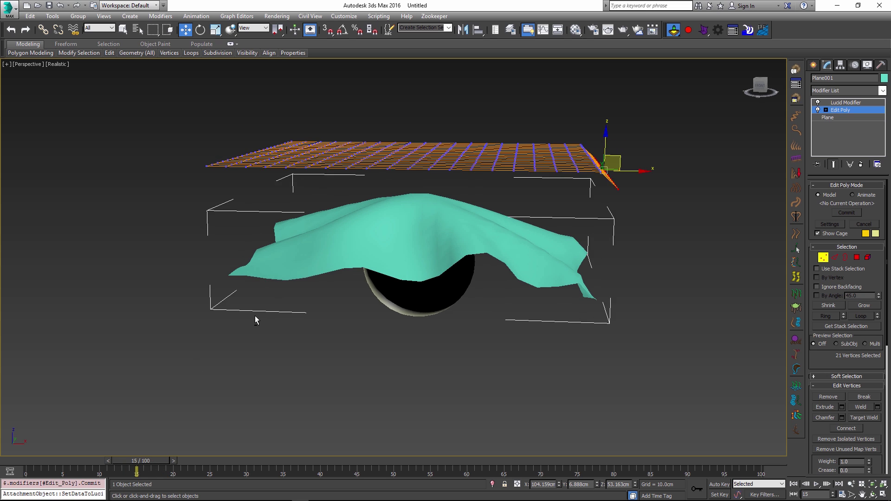
- Select the vertices in the negative X half of the plane cage and shift them slightly, about 0.3 cm down
drag(179, 113, 416, 187)
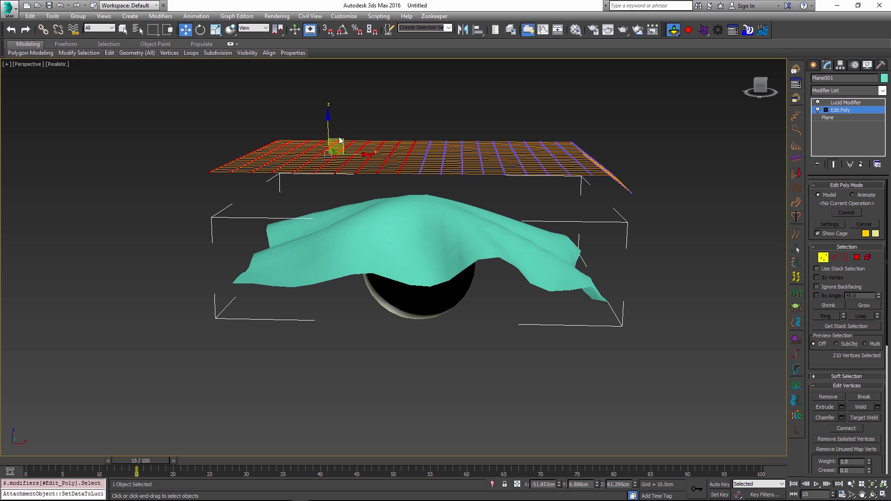
drag(330, 110, 365, 186)
alt+middle_drag(365, 183, 367, 183)
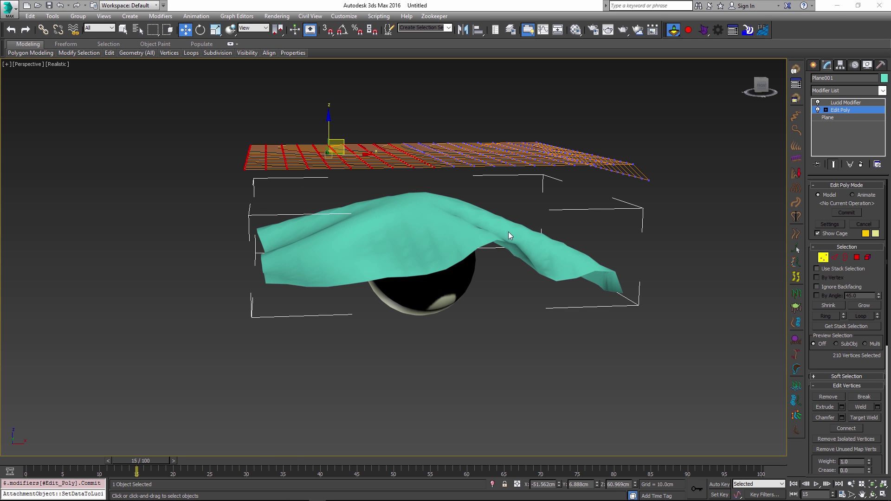
alt+middle_drag(402, 209, 472, 215)
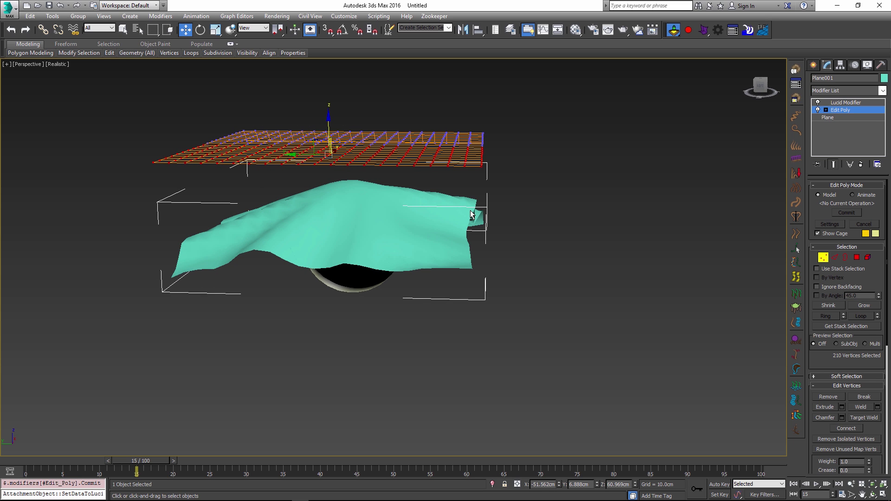